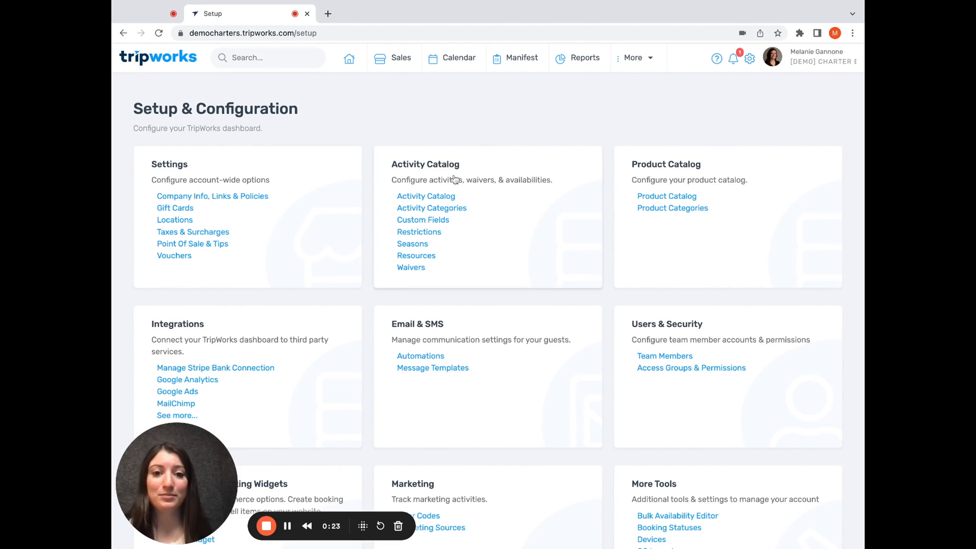
Create a new activity in the Activity Catalog from the Hot Air Balloon Ride template.
click(436, 196)
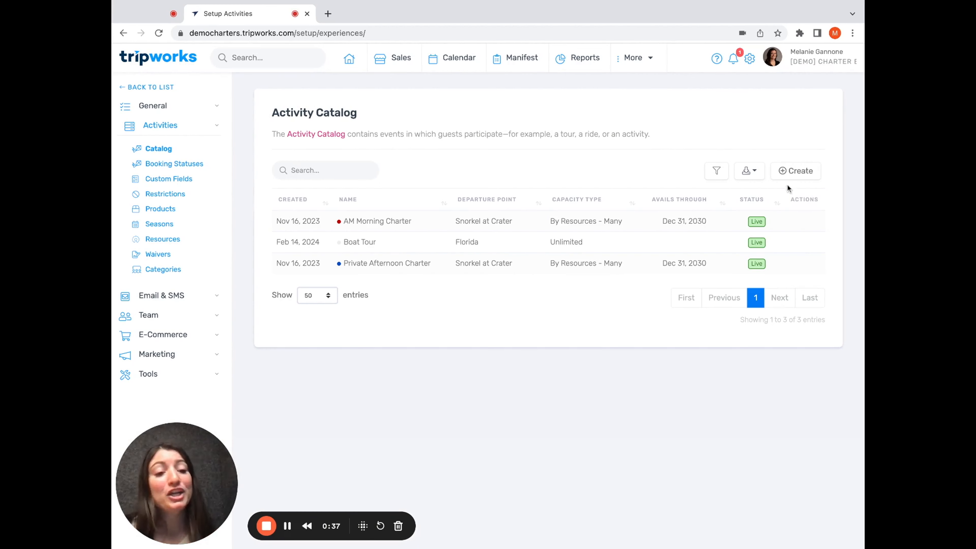
click(796, 171)
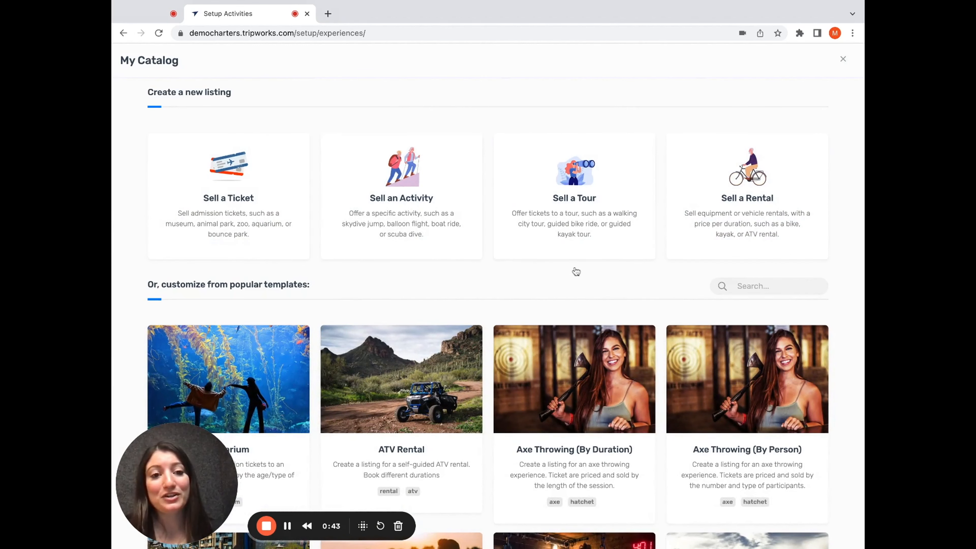
scroll(550, 304, down, 1)
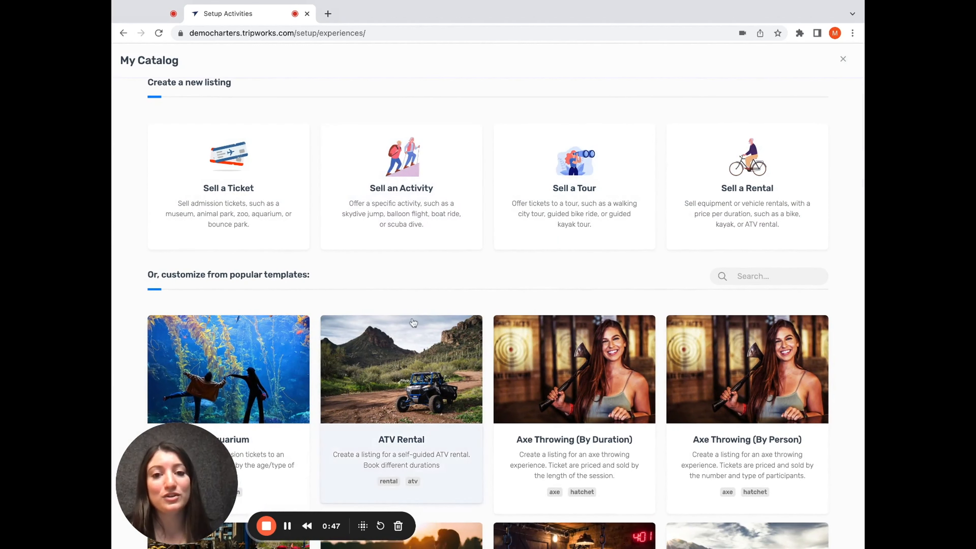
scroll(413, 322, down, 6)
scroll(413, 322, down, 5)
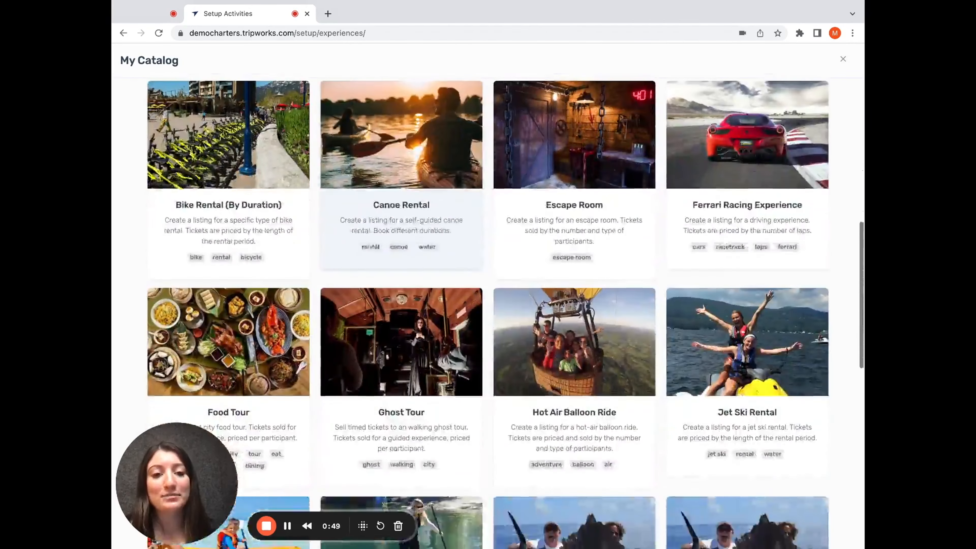
scroll(402, 308, down, 1)
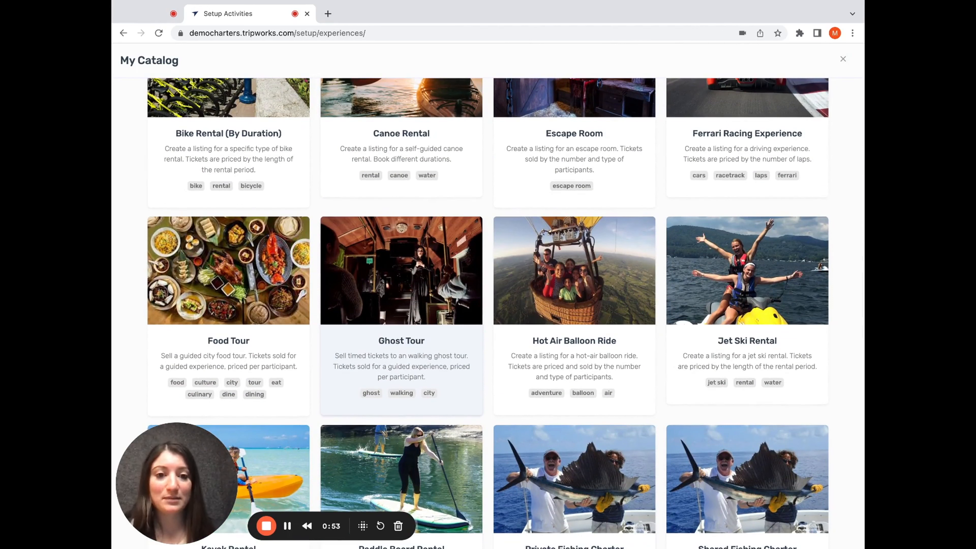
scroll(430, 355, down, 1)
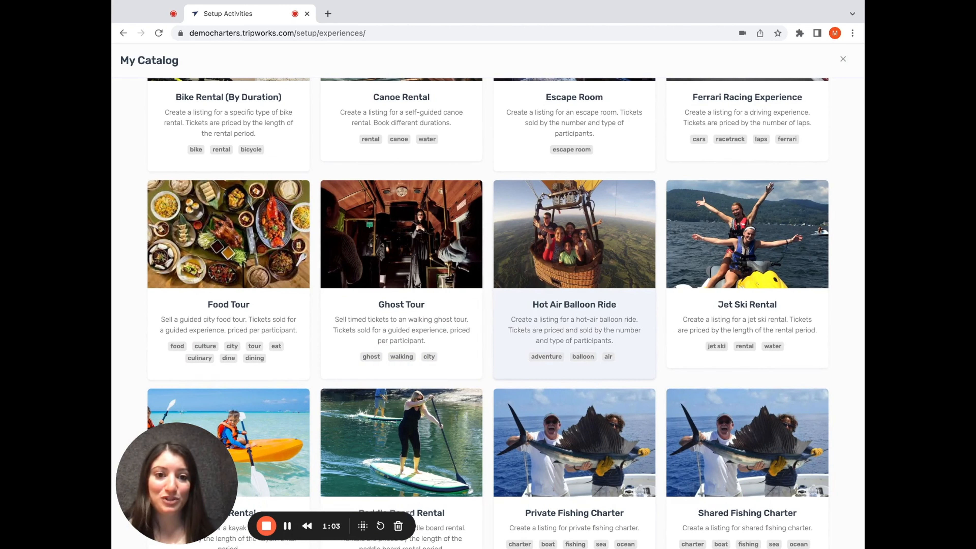
click(591, 303)
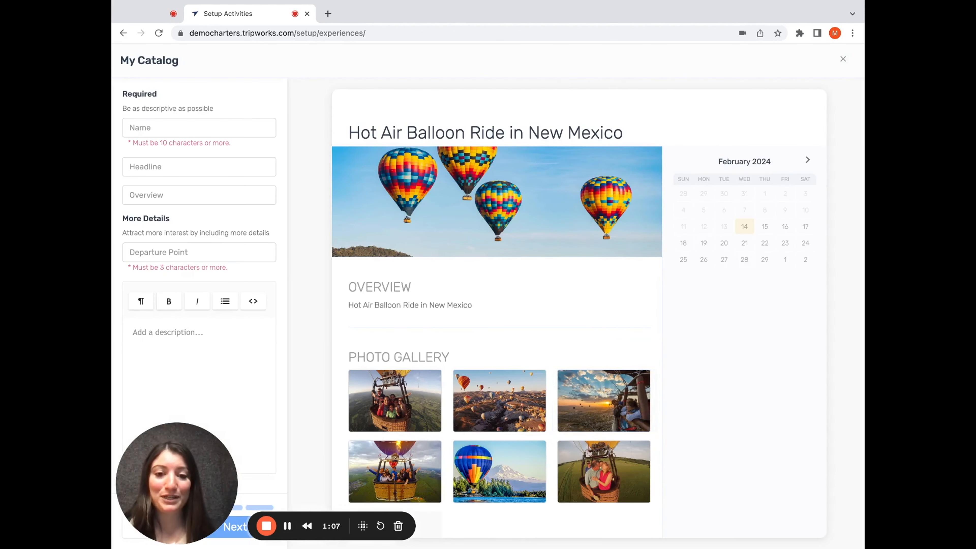
Name the listing "Balloon Tour | Morning" and enter "Starting $100" as its headline.
scroll(478, 262, down, 1)
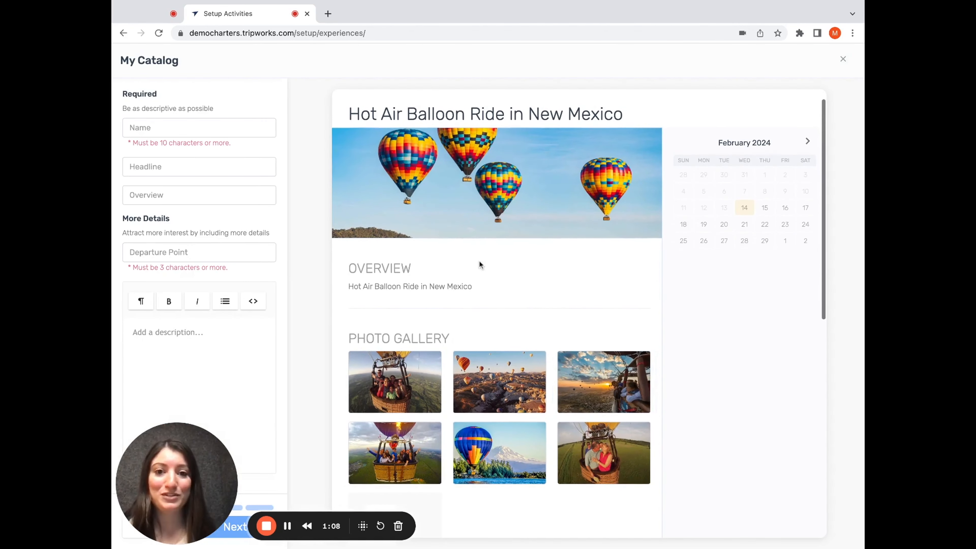
click(211, 121)
text(Bal)
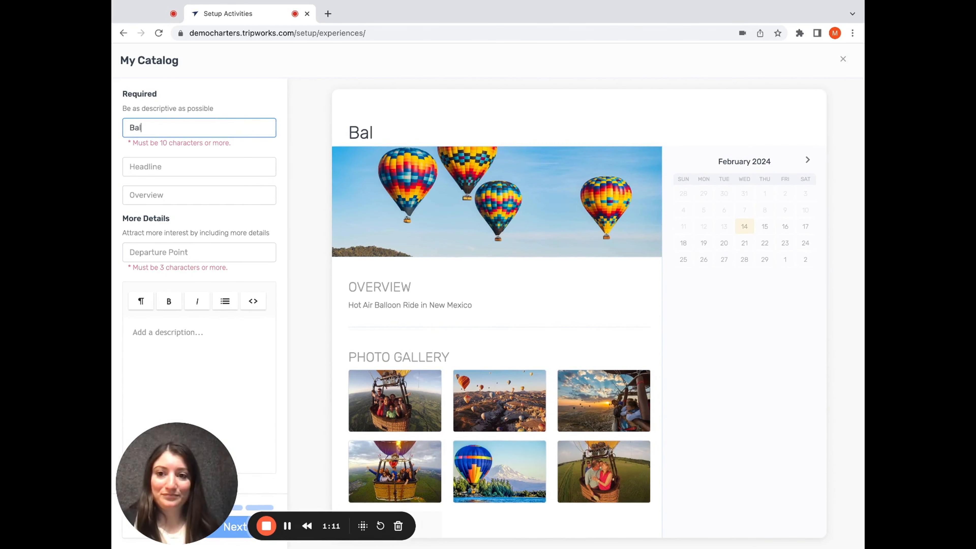
text(loon Tour )
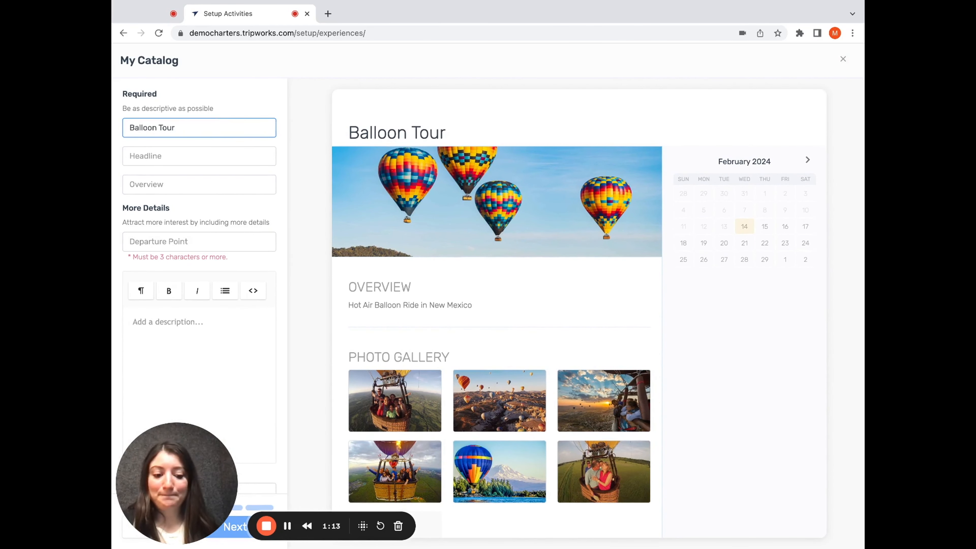
text(| Morning)
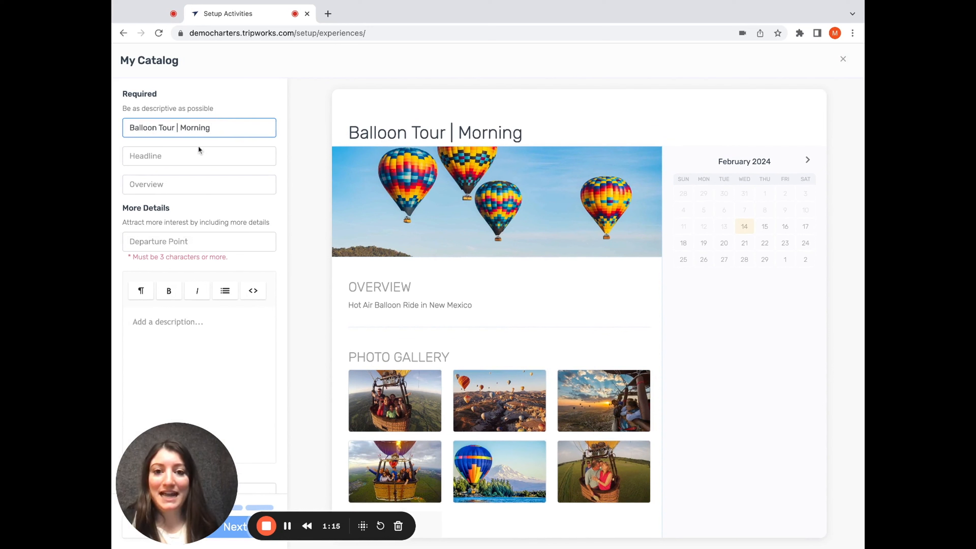
click(198, 148)
text(St)
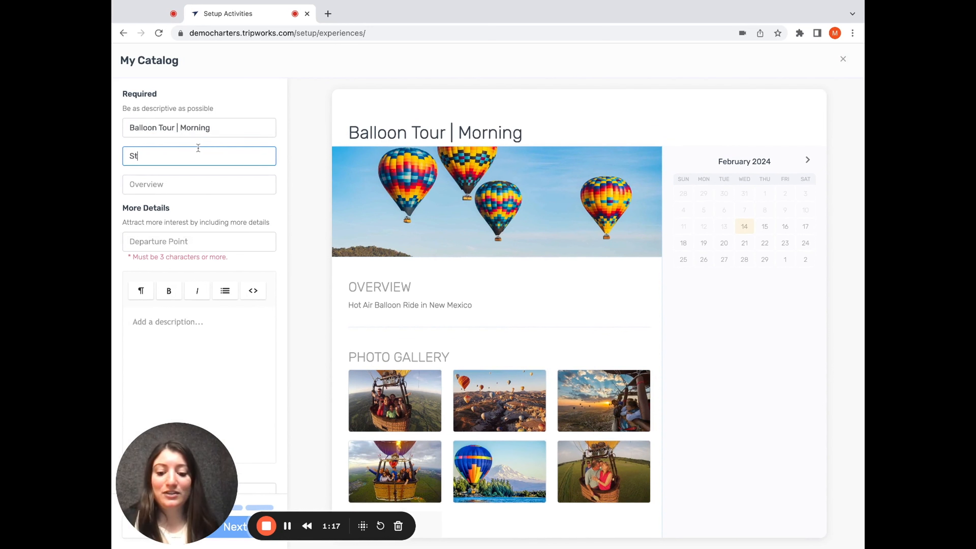
text(arting $100)
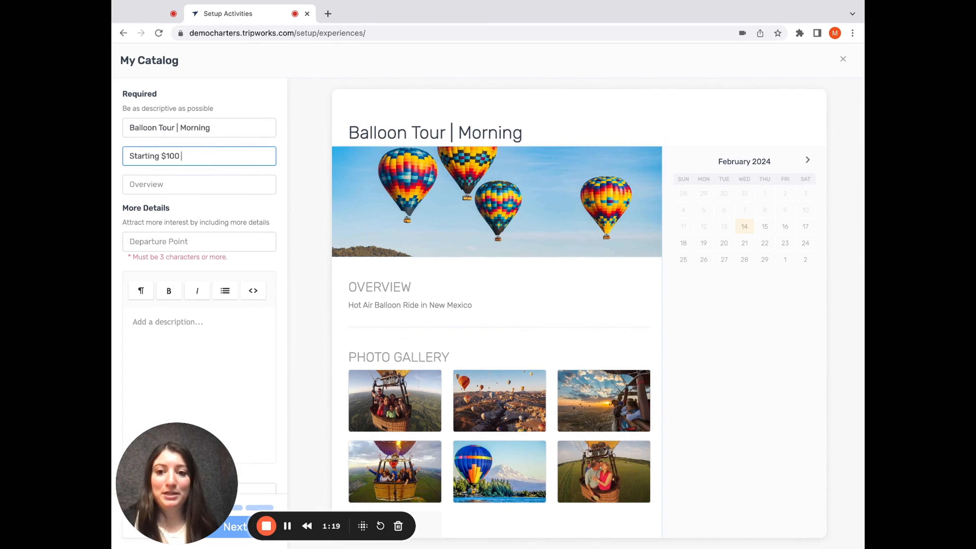
Enter "Enjoy the ride!" as the overview and New Jersey as the departure point.
click(193, 187)
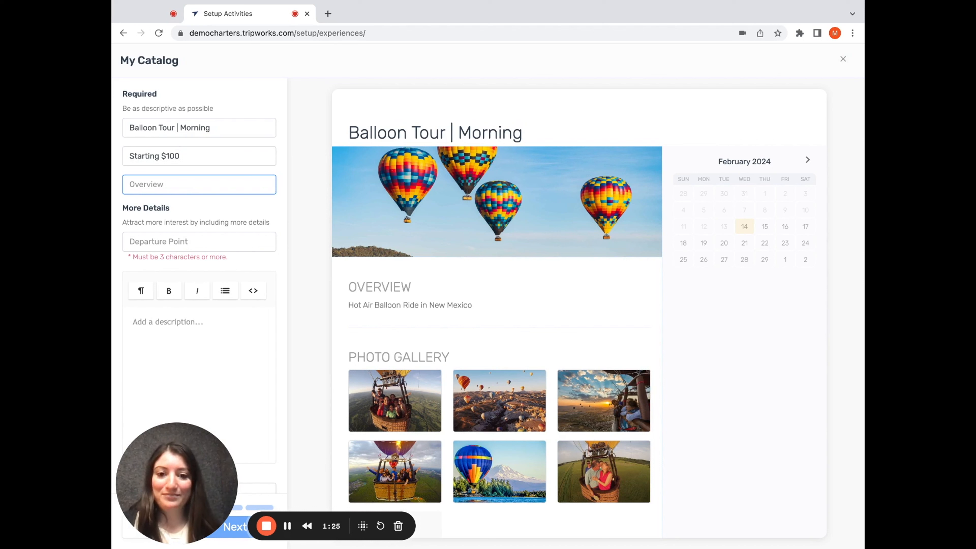
text(Enjoy)
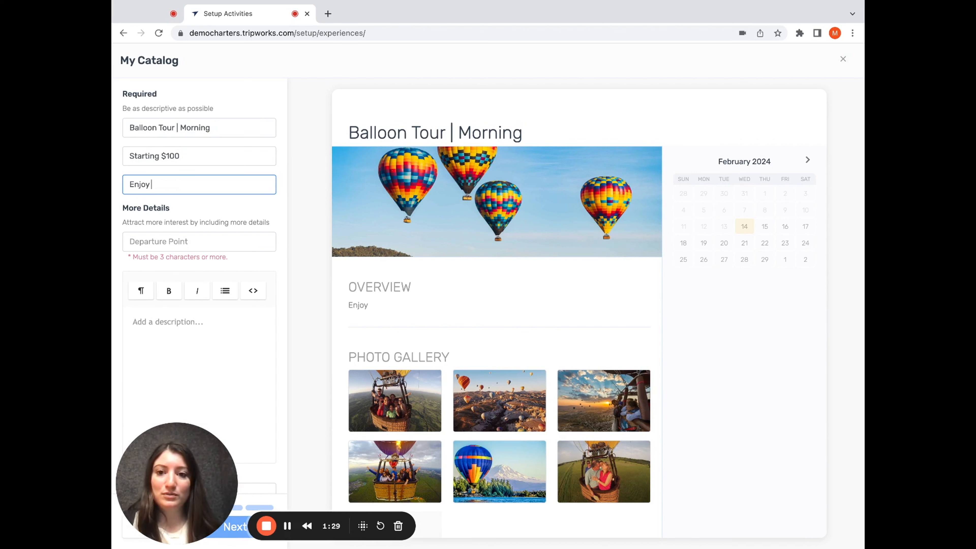
text( the. ride!)
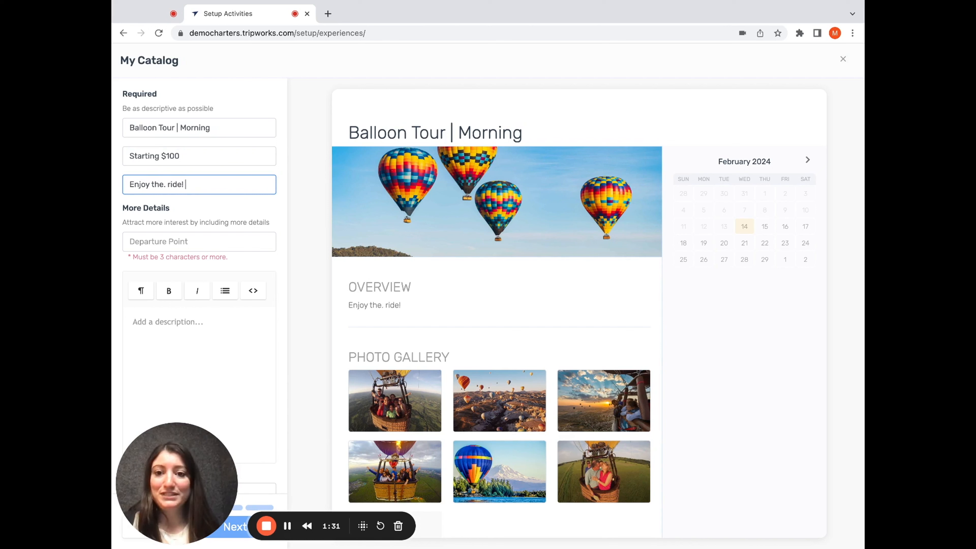
click(165, 185)
key(BackSpace)
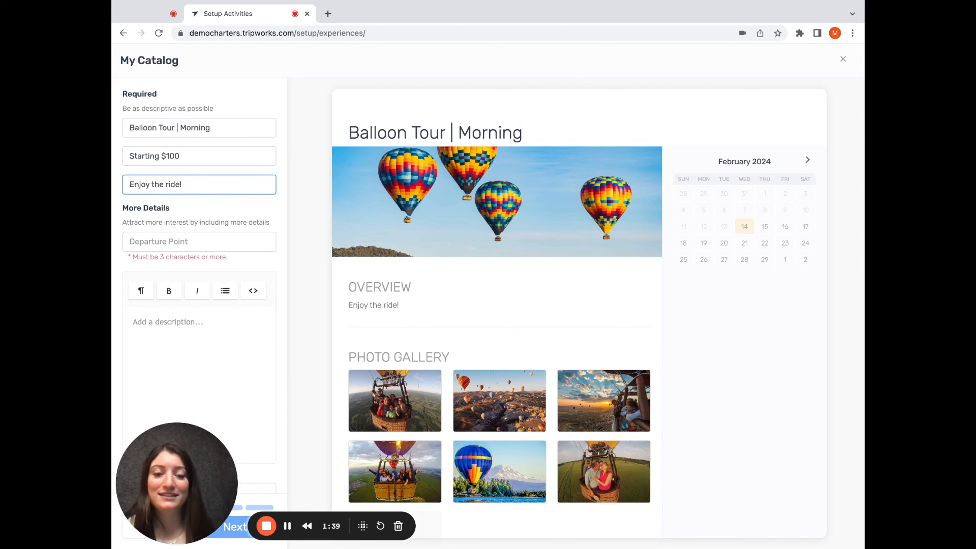
key(Tab)
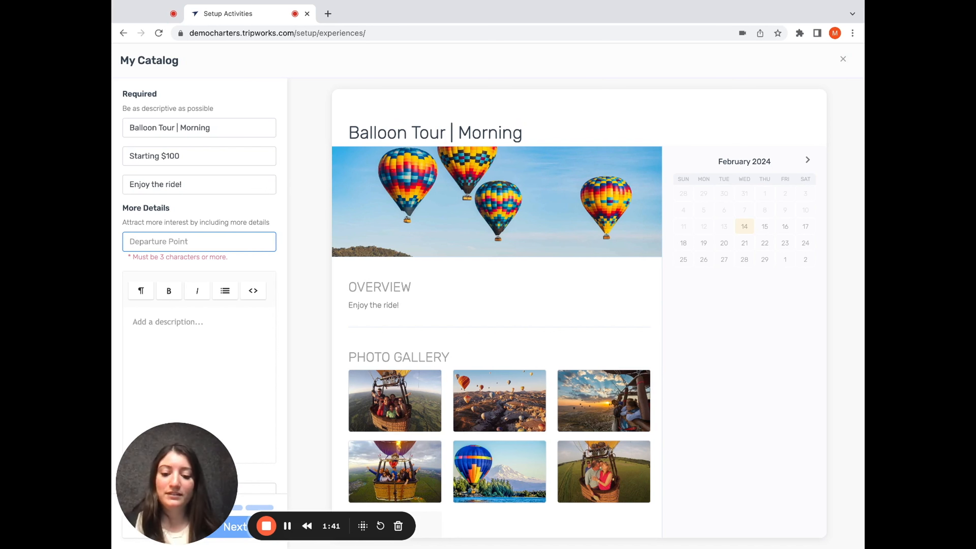
text(New Jersey)
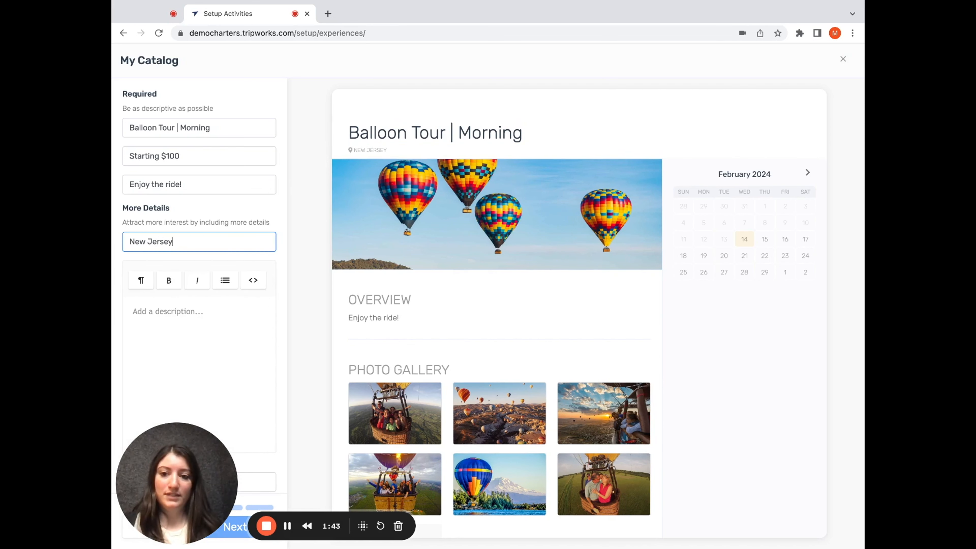
Write the listing description "Enjoy a sunrise ballon flight! We do provide lunch.".
scroll(205, 353, down, 1)
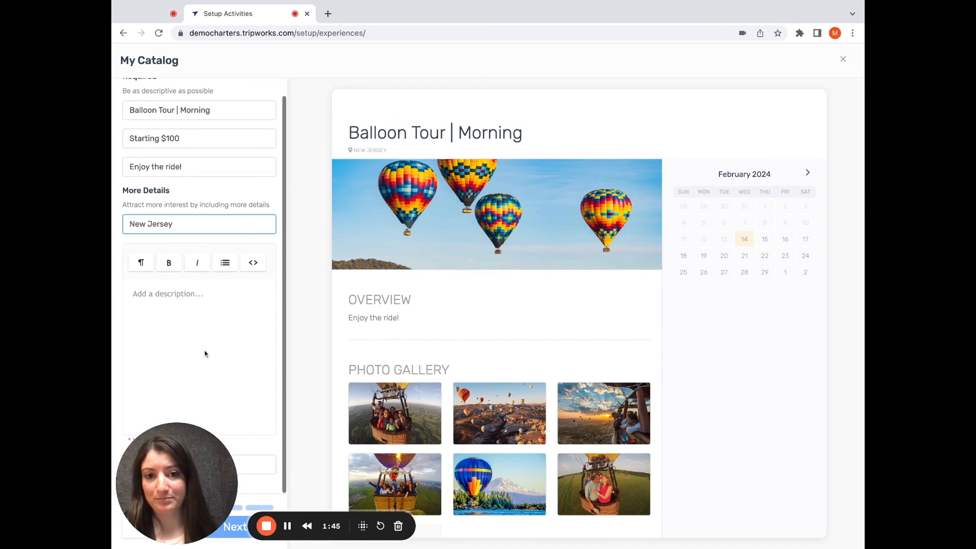
click(204, 354)
click(183, 311)
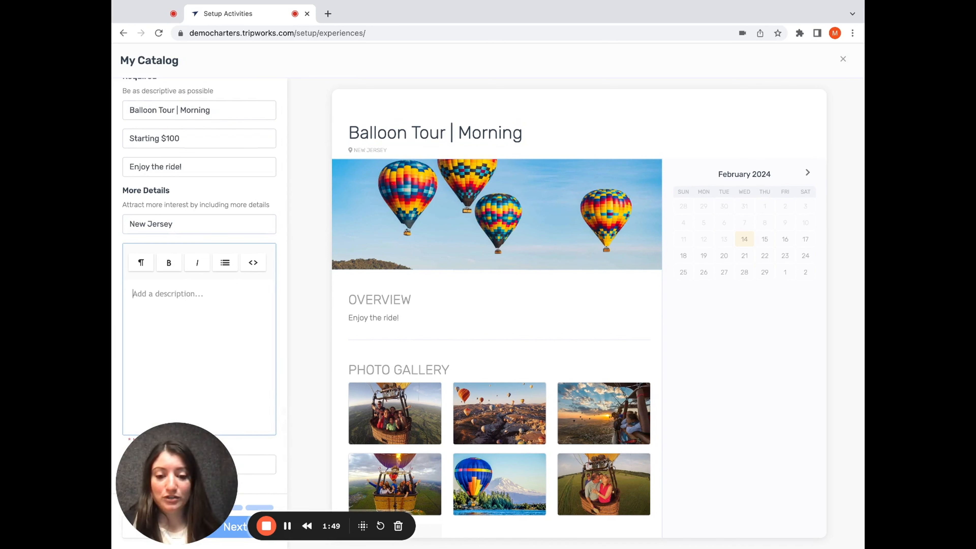
text(Enjoy a sunri)
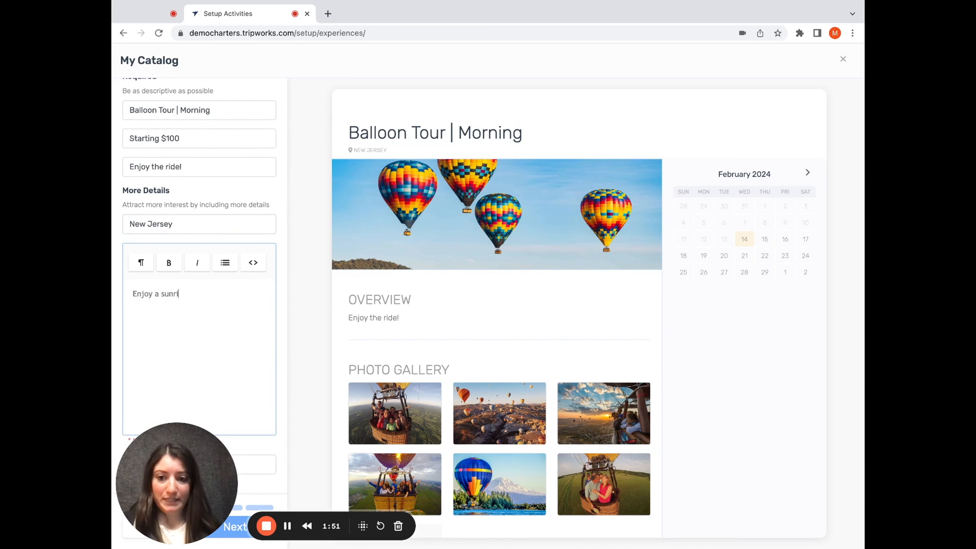
text(se ballon flight! )
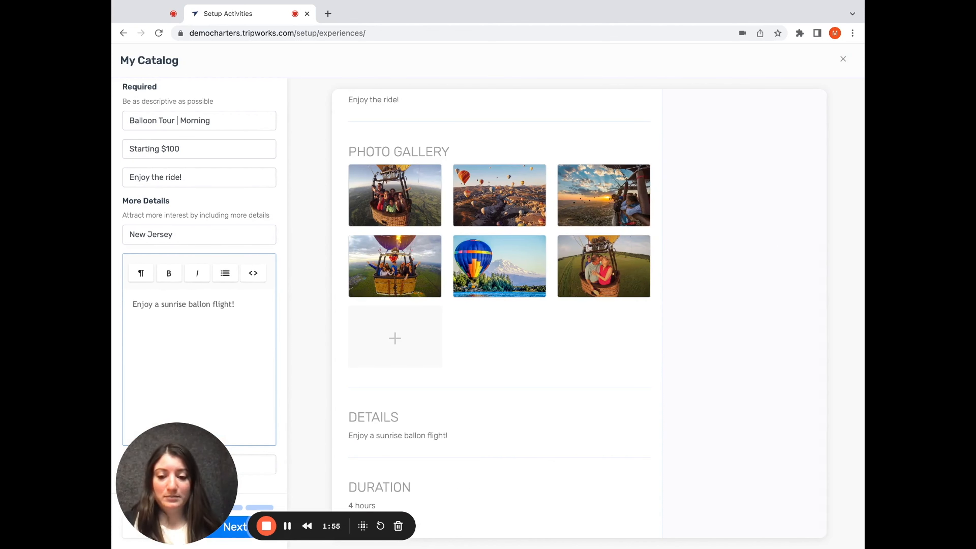
text(We do probide)
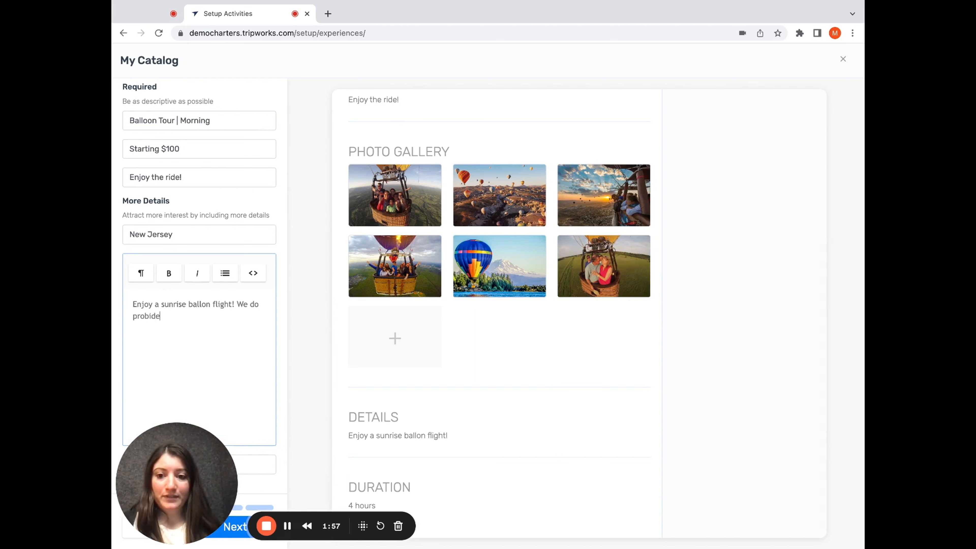
key(BackSpace)
key(BackSpace)
key(BackSpace)
key(BackSpace)
text(vide lunhc.)
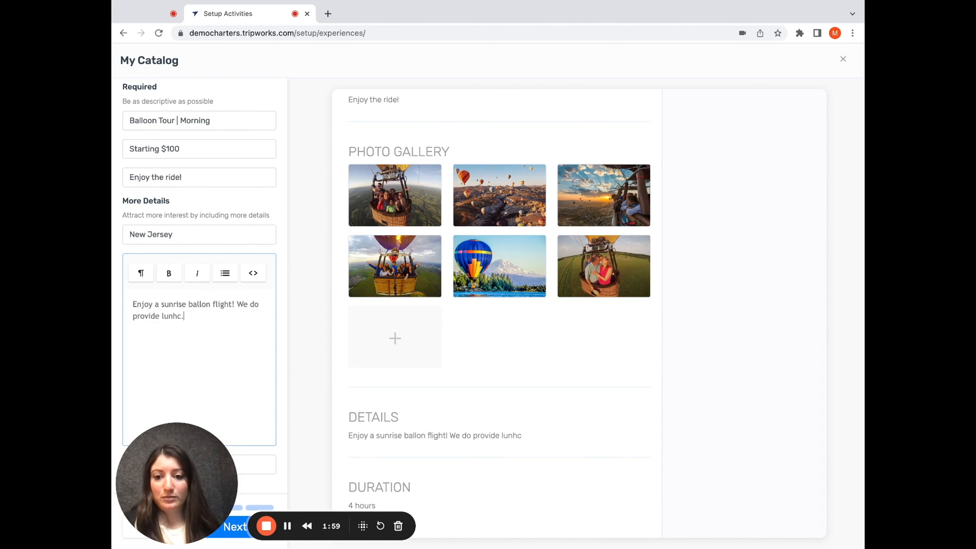
key(BackSpace)
key(BackSpace)
key(BackSpace)
text(ch.)
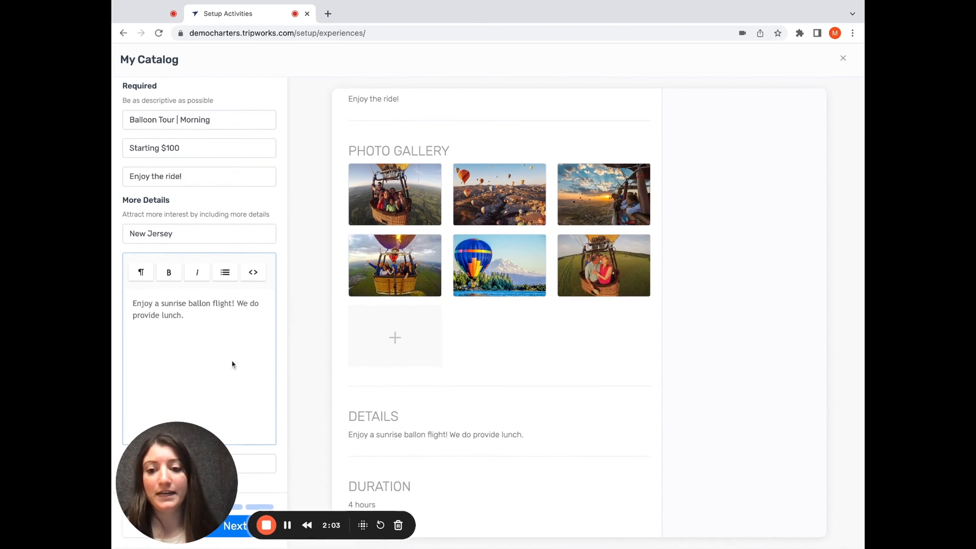
Set the tour duration to "3 Hours" and continue to the ticket setup.
drag(208, 470, 592, 469)
click(179, 465)
text(3 Hours)
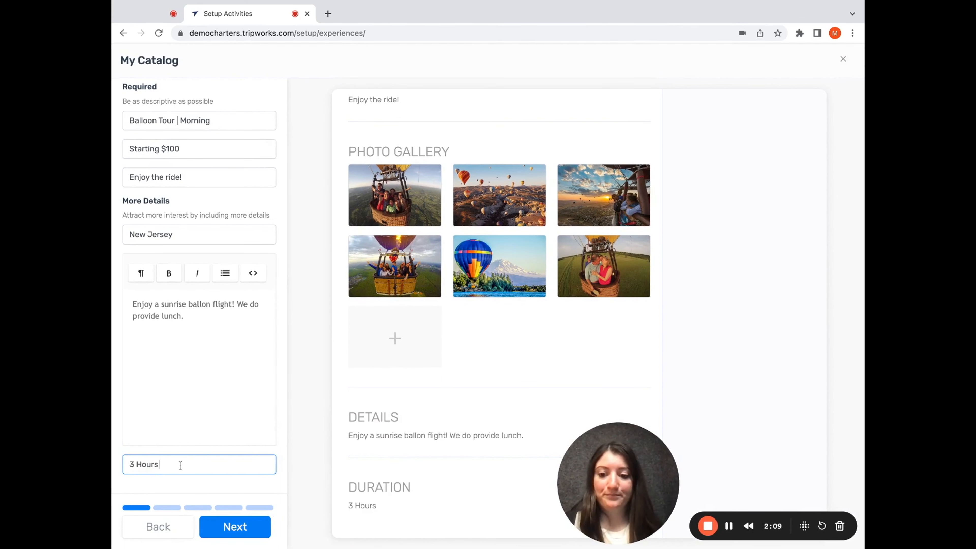
click(216, 529)
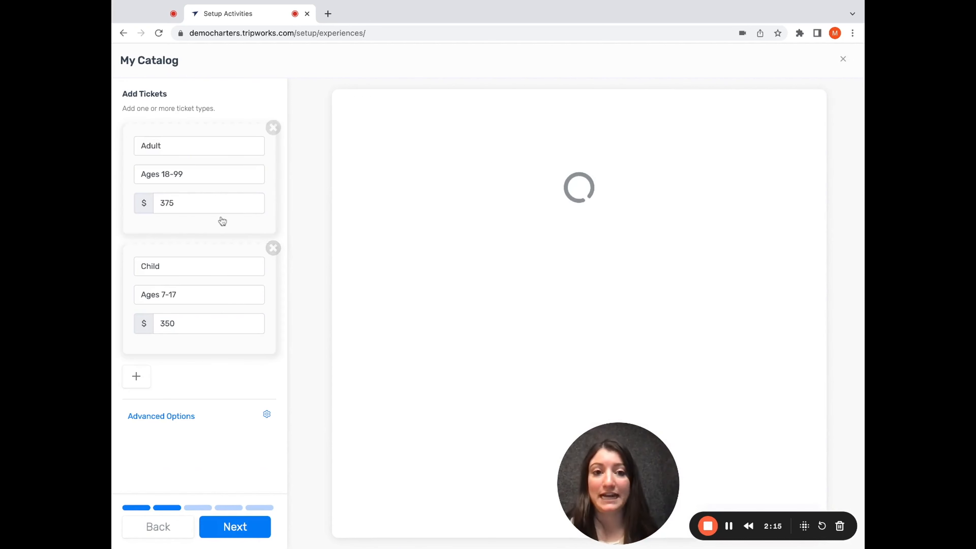
Remove the Child ticket type from the balloon tour listing.
scroll(381, 264, down, 2)
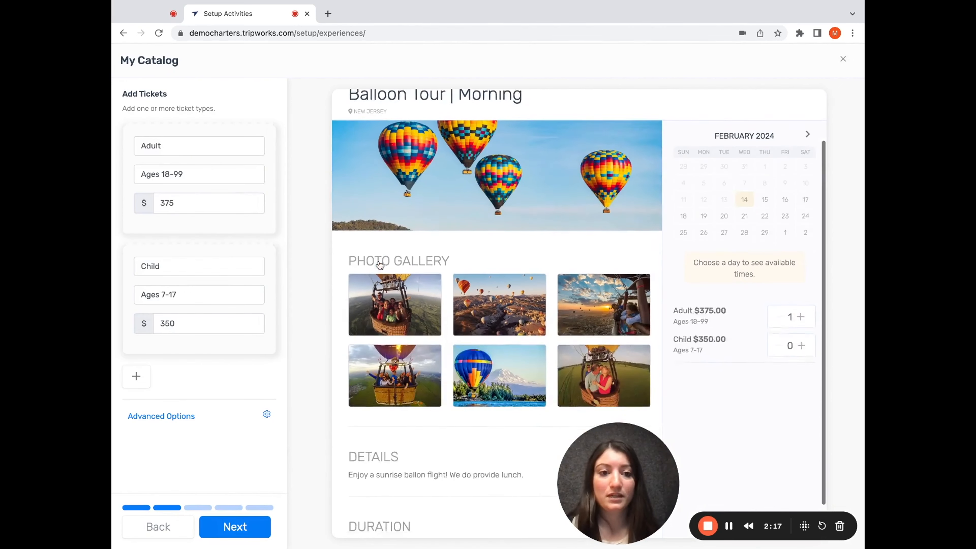
scroll(380, 264, down, 1)
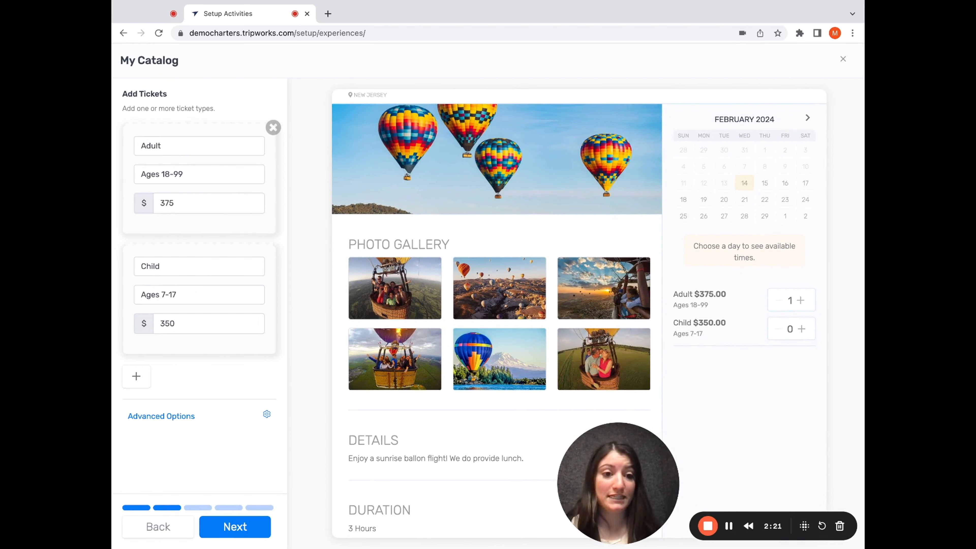
click(273, 248)
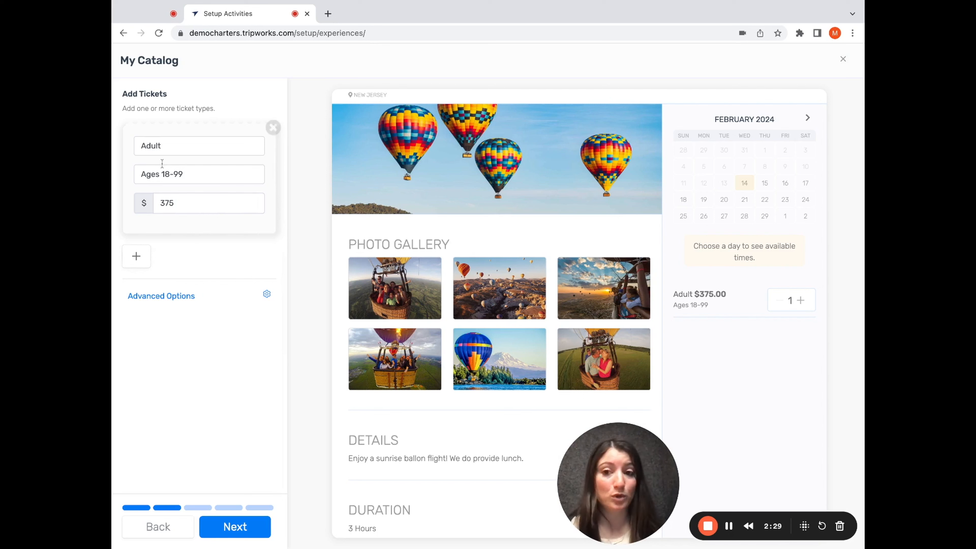
Rename the Adult ticket to Passenger with the description "Ages 13+", and continue to the capacity options.
double_click(171, 146)
text(Passenge)
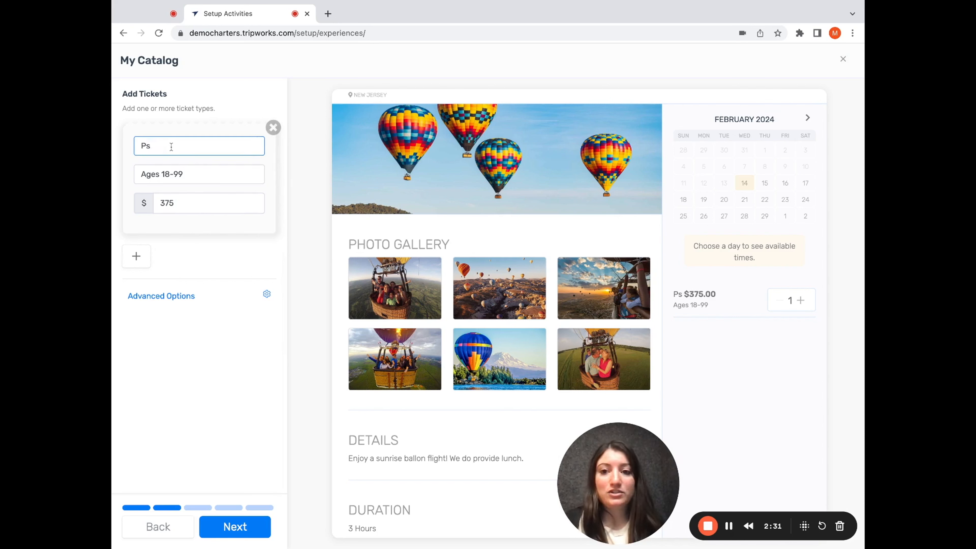
text(r)
key(Tab)
text(Ag)
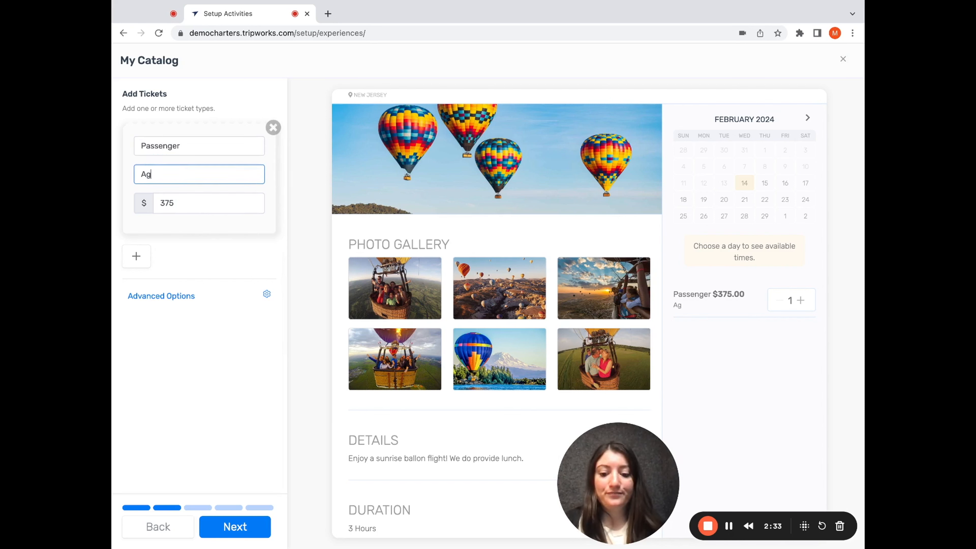
text(es 13+)
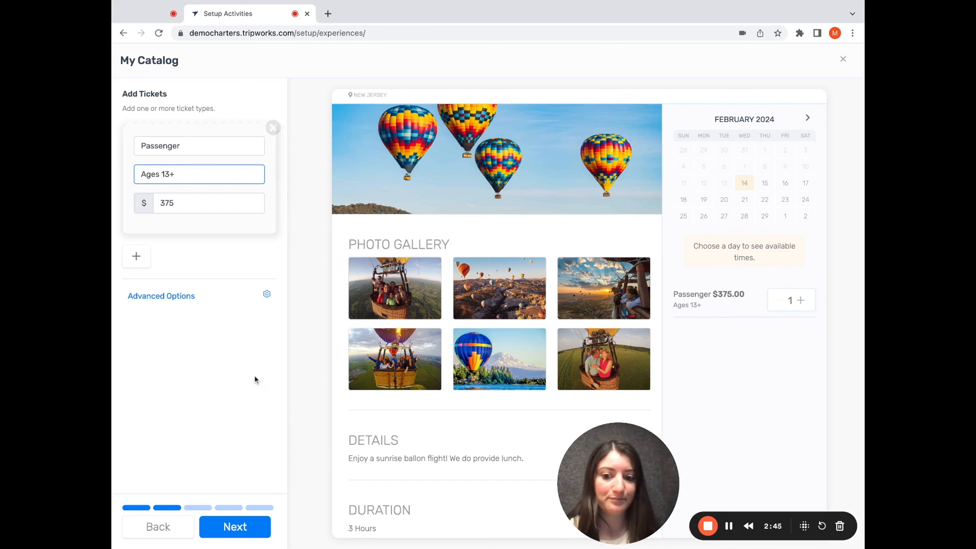
click(213, 528)
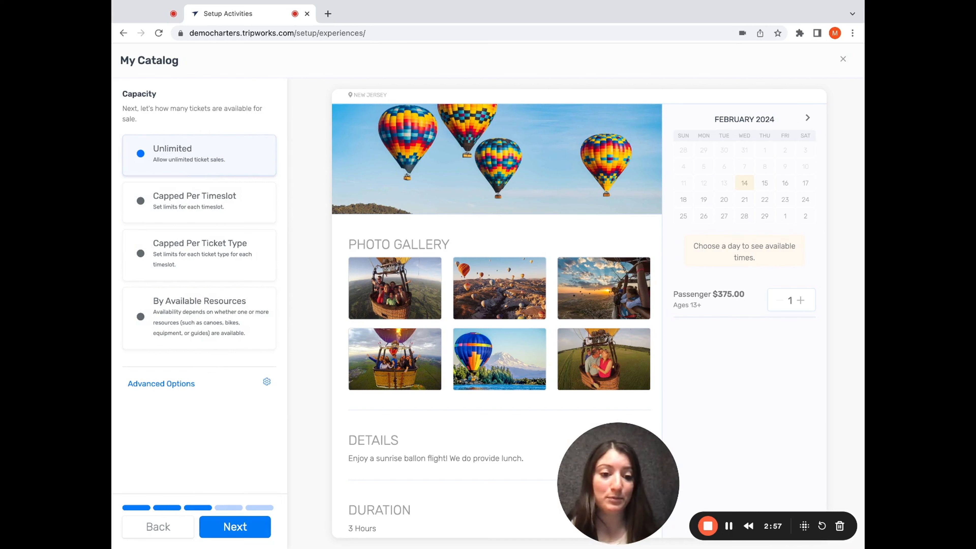
Cap the balloon tour's capacity per timeslot at 10 tickets and continue to the availabilities.
click(197, 195)
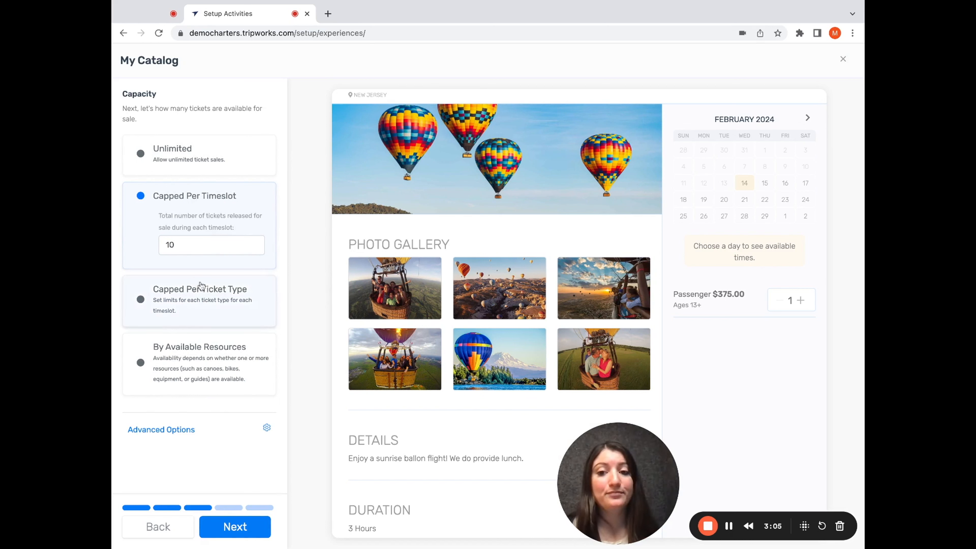
click(200, 299)
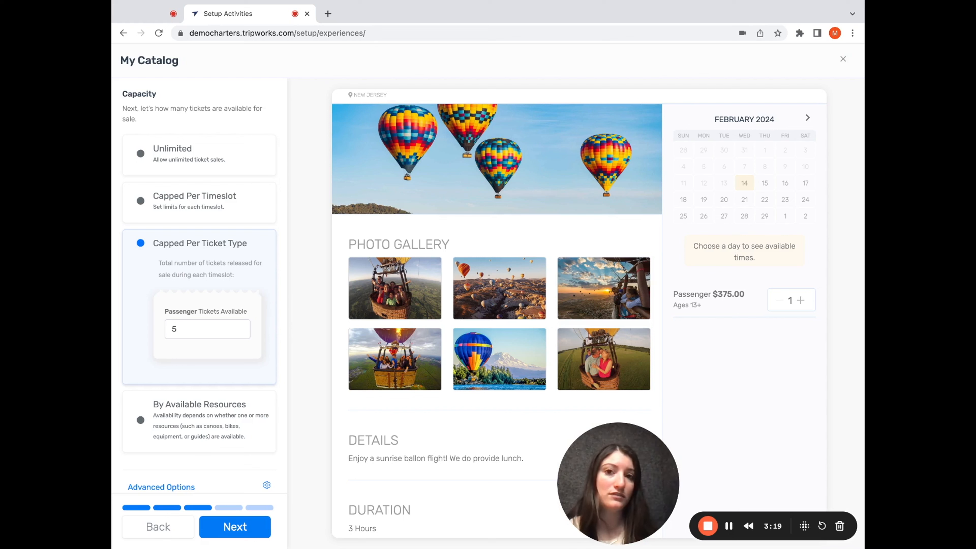
scroll(198, 374, down, 1)
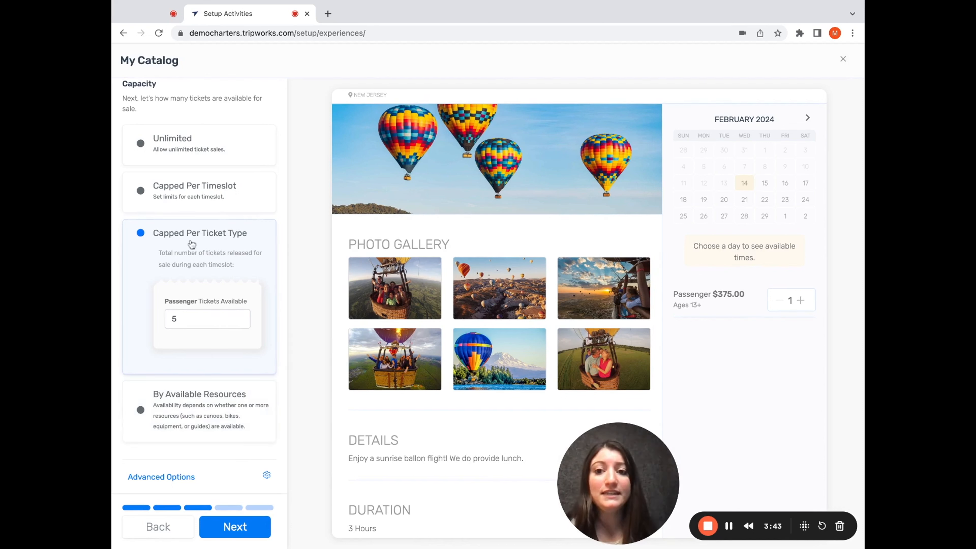
click(211, 205)
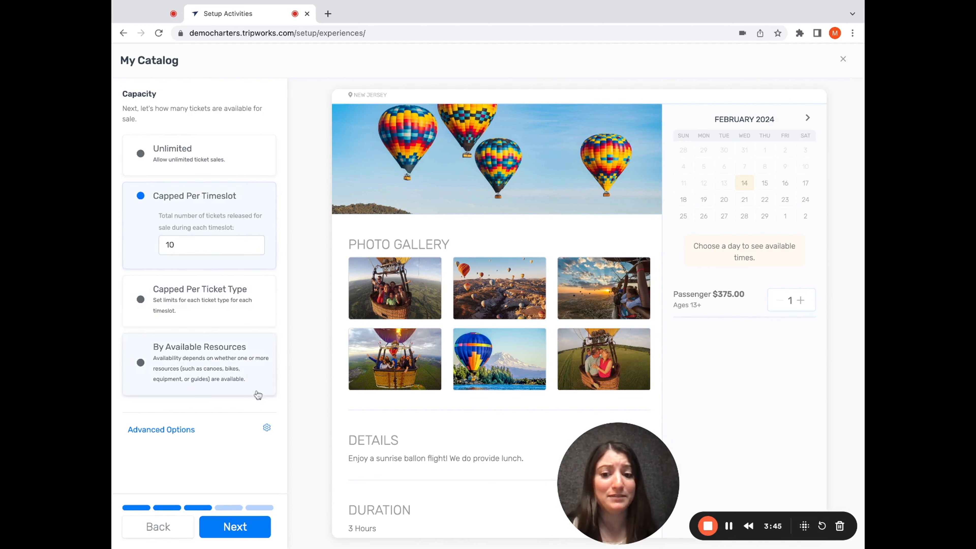
click(209, 535)
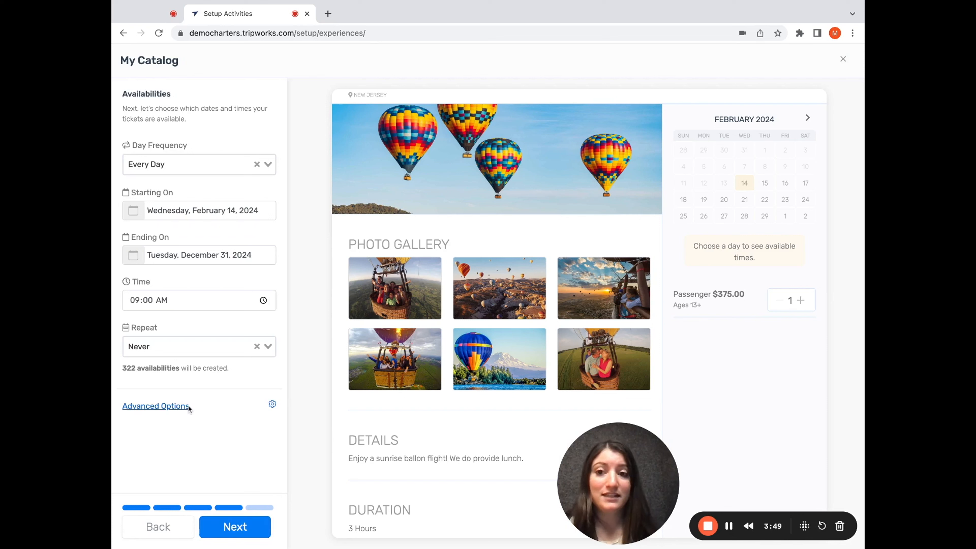
Set the day frequency to On Weekdays and keep only Mon, Wed and Fri as tour days.
click(192, 173)
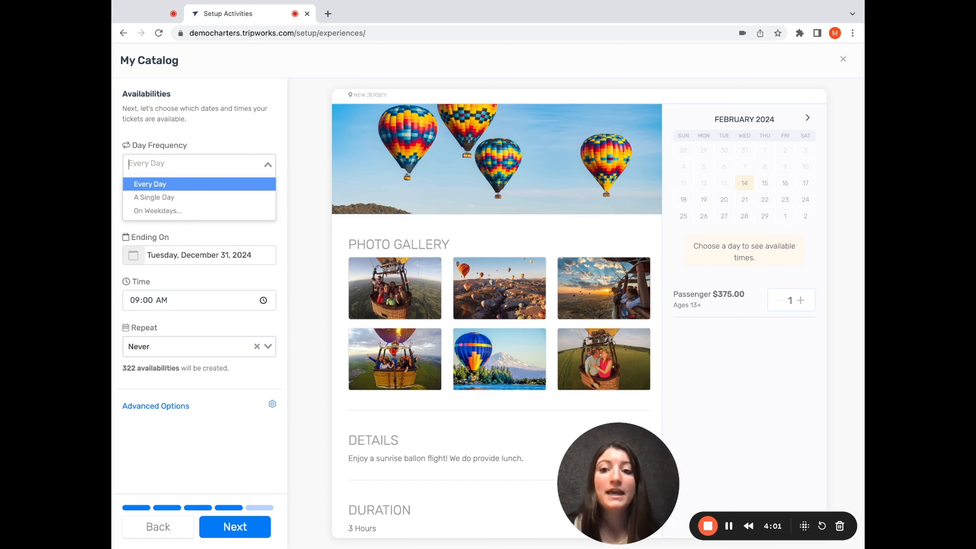
key(Down)
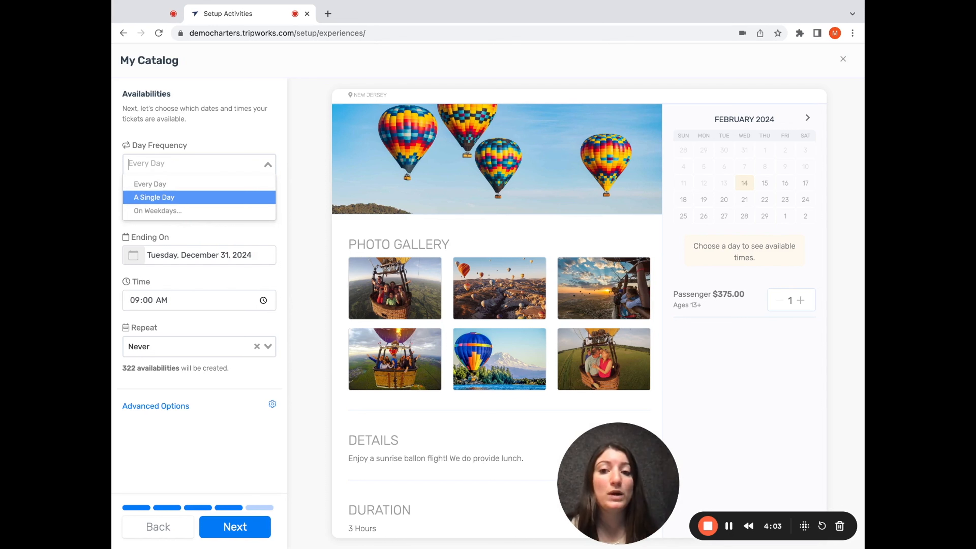
click(192, 211)
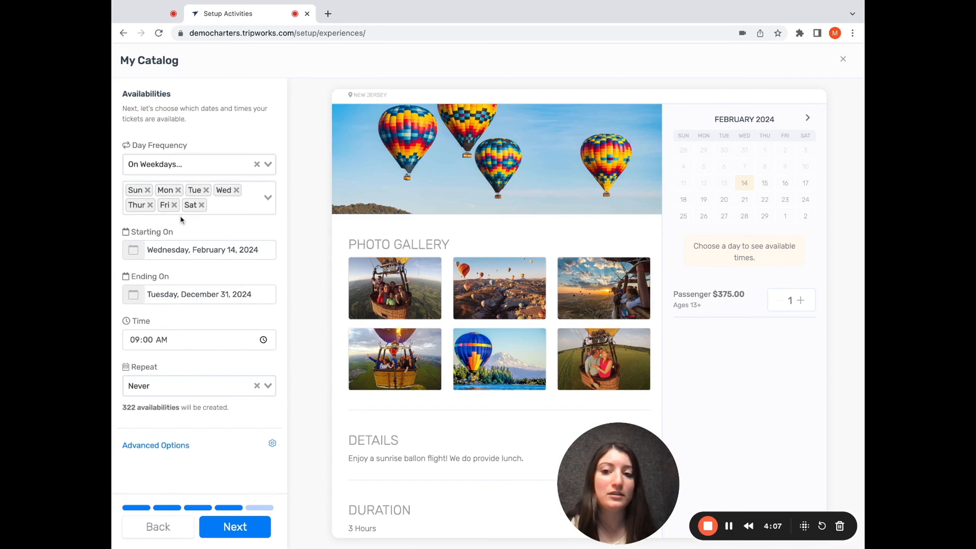
click(148, 190)
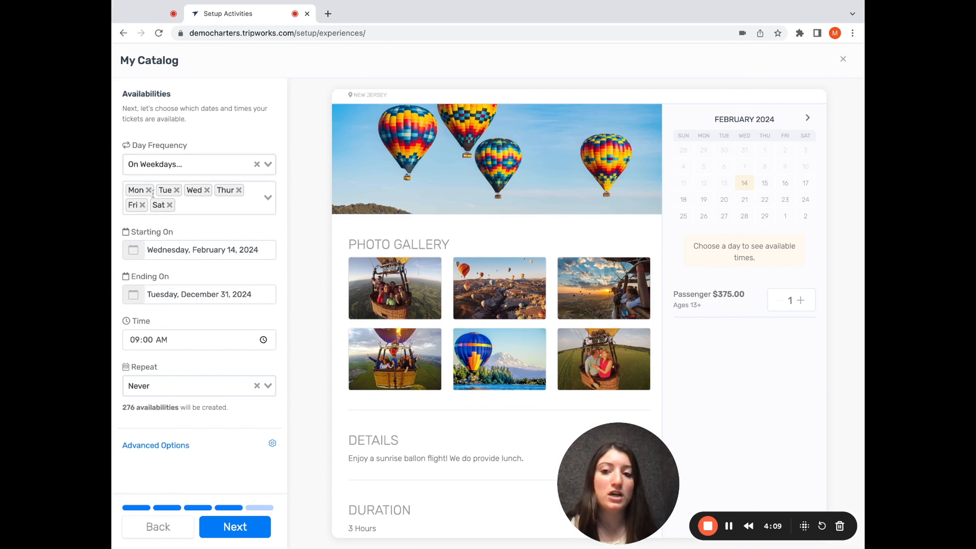
click(176, 190)
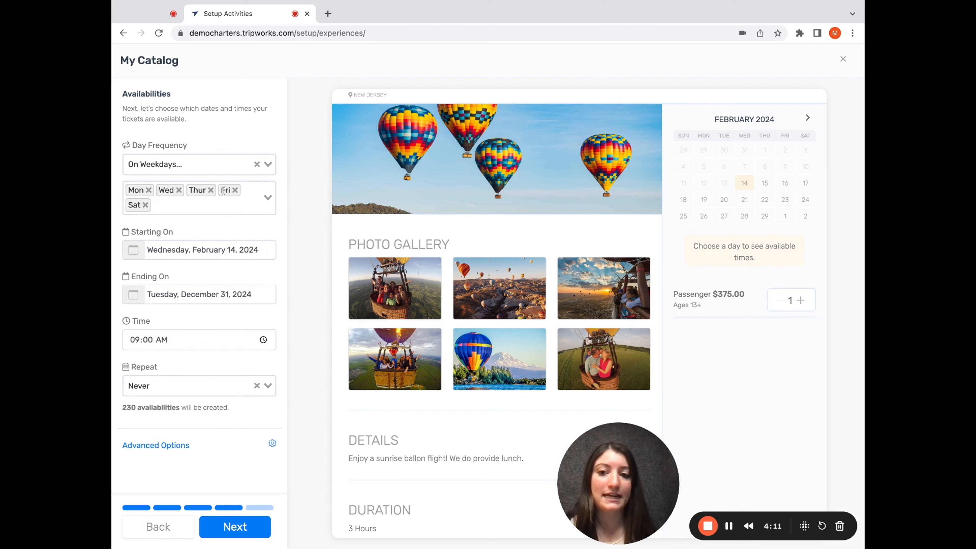
click(210, 190)
click(233, 191)
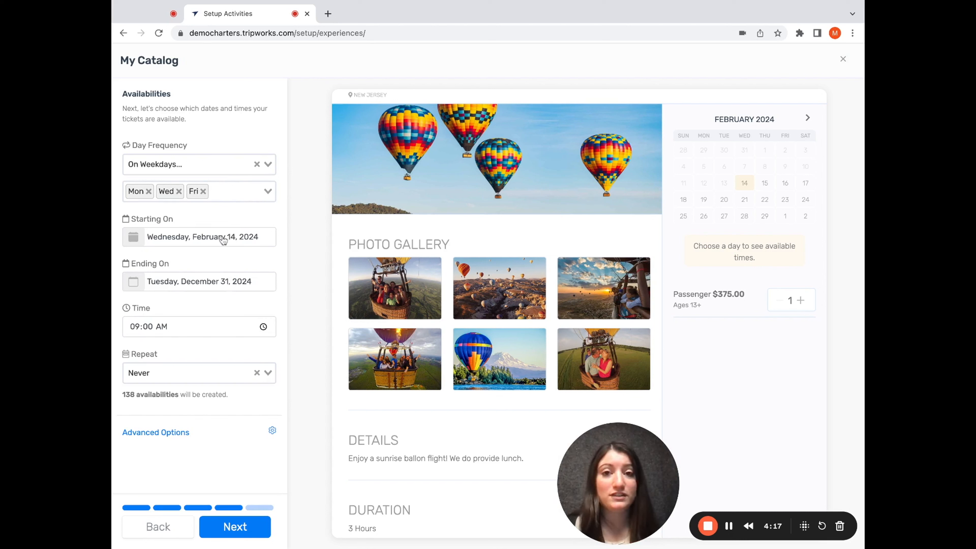
Set the availabilities to end on Friday, January 31, 2025 and the tour time to 06:00 AM.
click(224, 282)
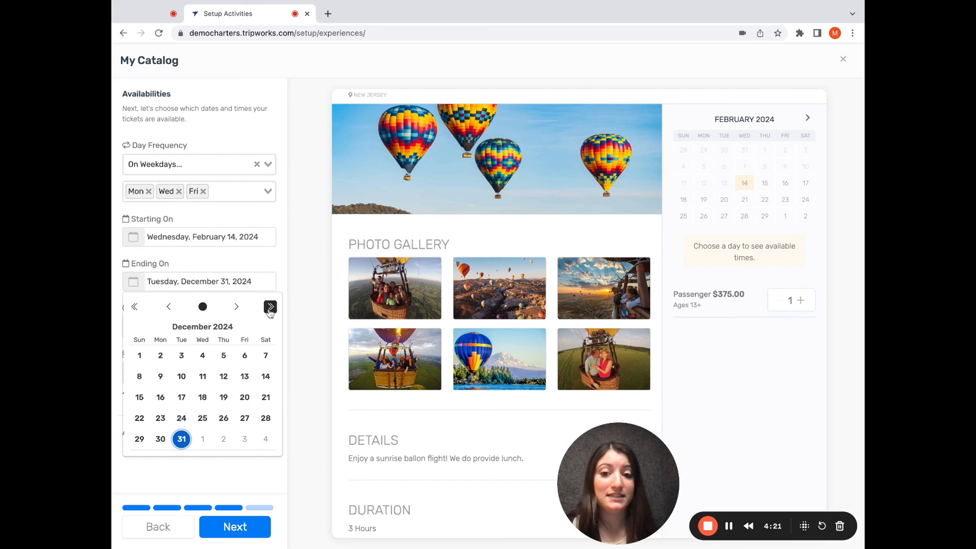
click(236, 307)
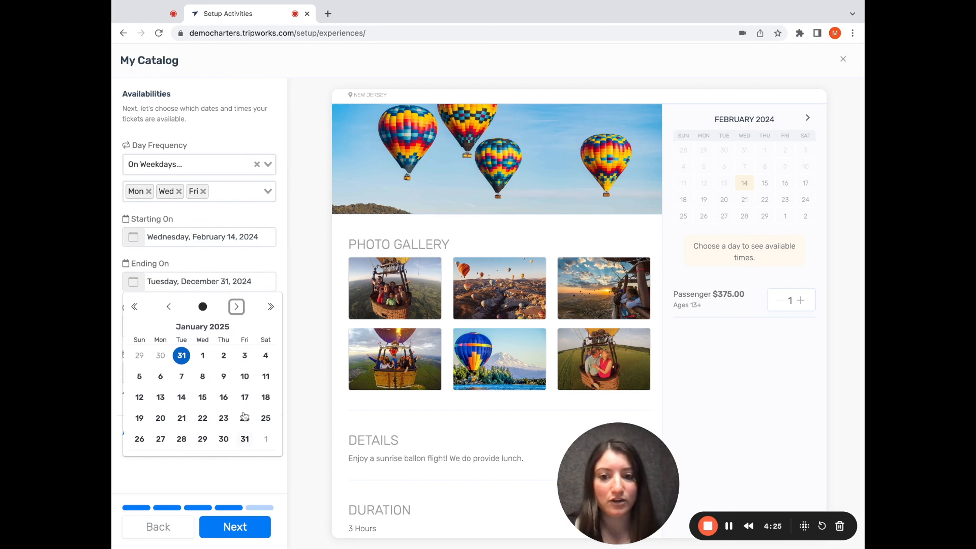
click(245, 438)
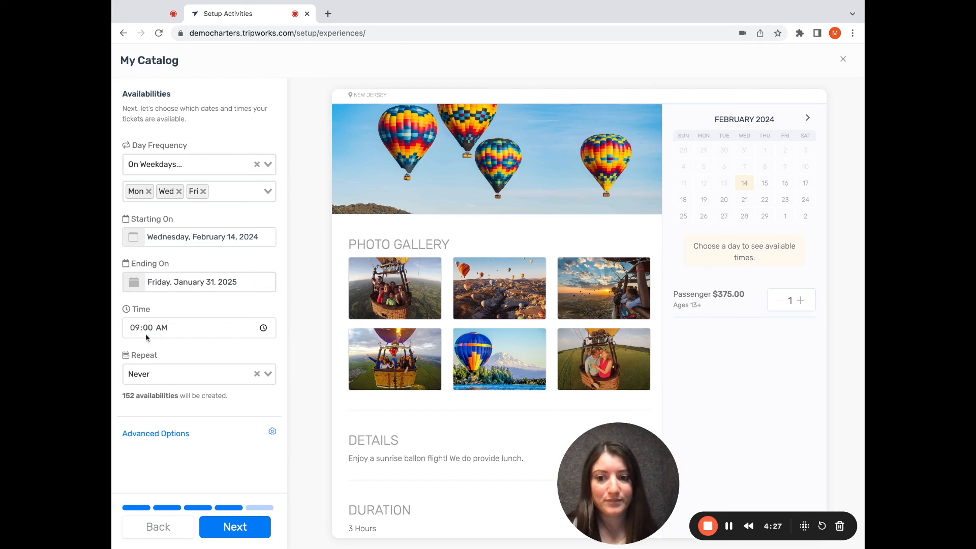
click(136, 328)
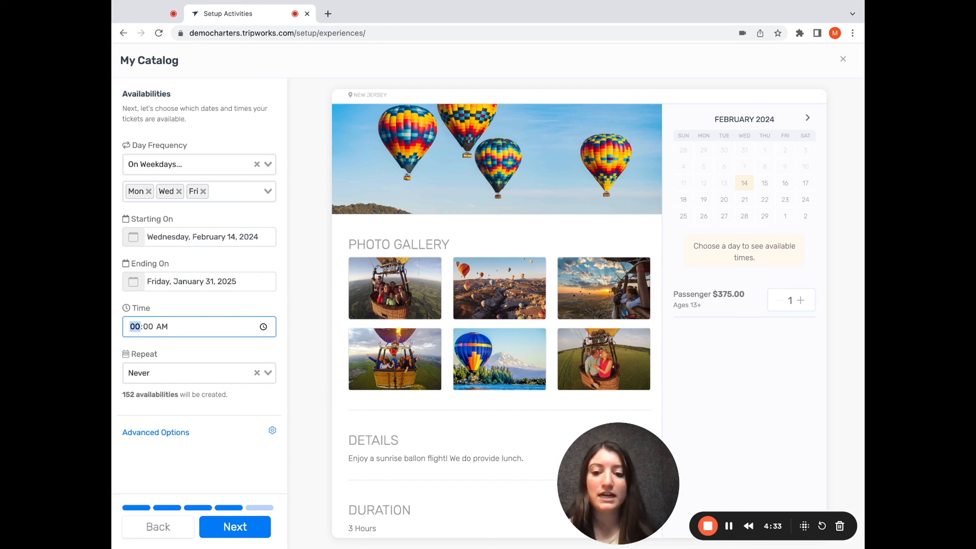
text(6)
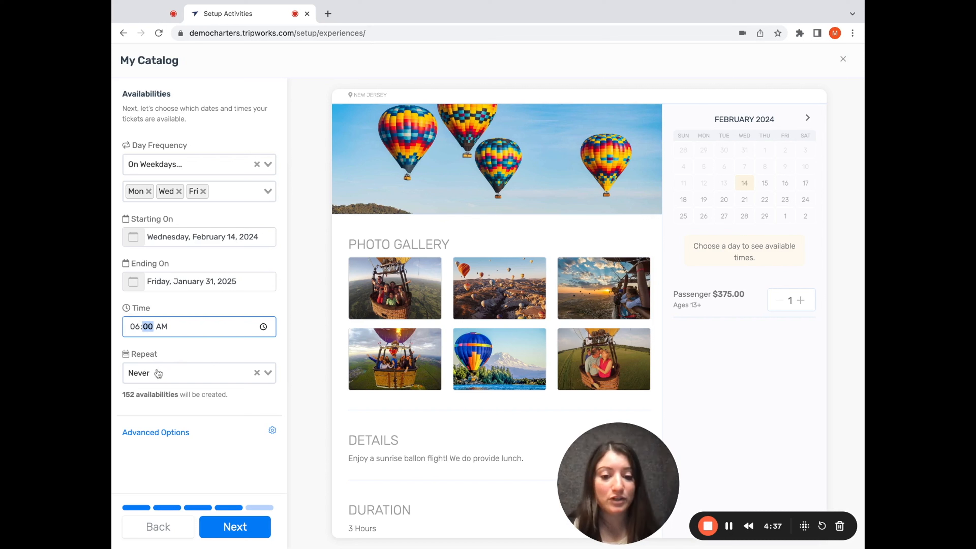
click(170, 341)
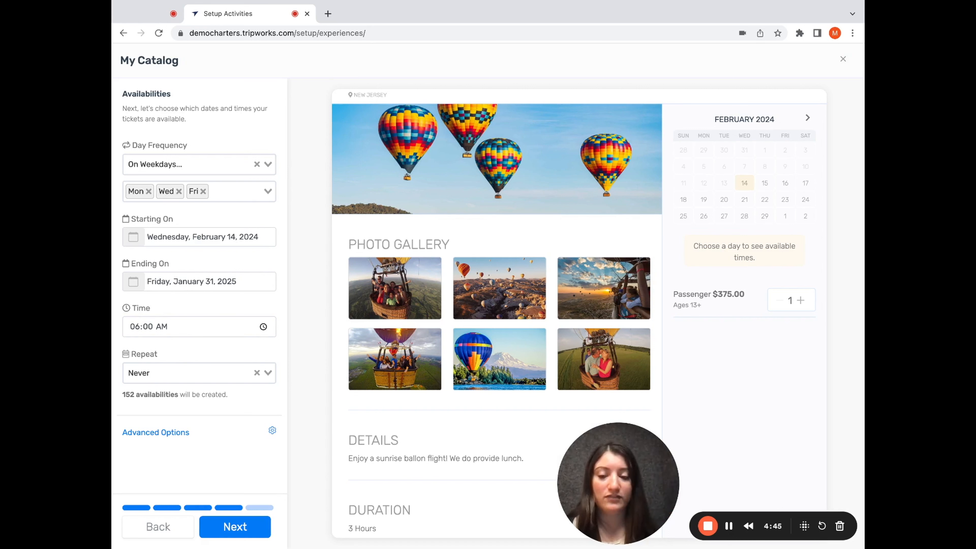
Try repeating the tour's timeslots every hour, and set the repeat back to Never.
click(173, 374)
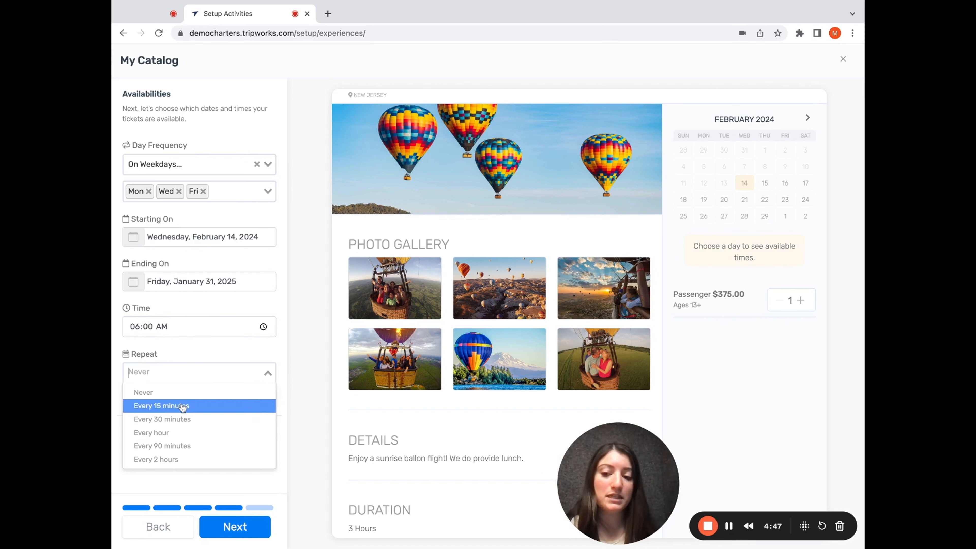
click(190, 433)
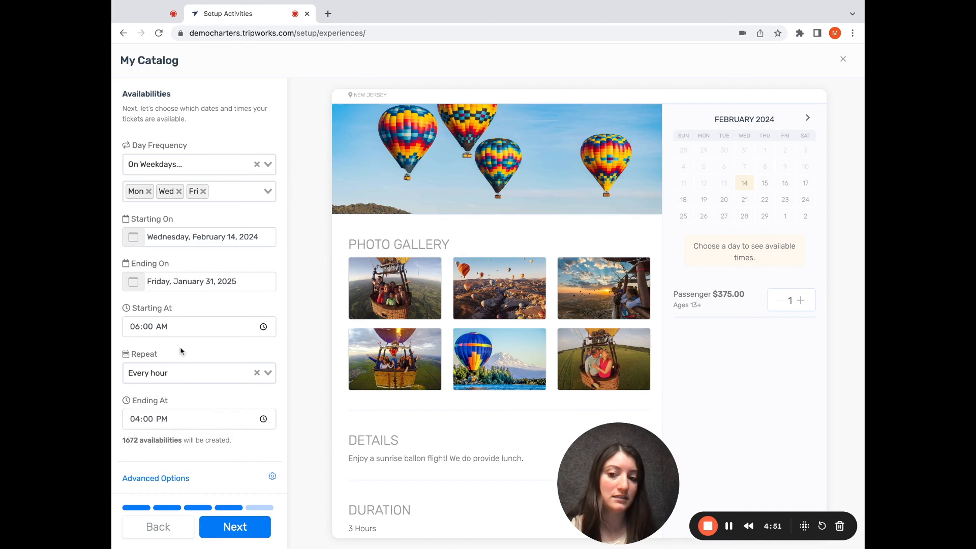
scroll(181, 350, down, 1)
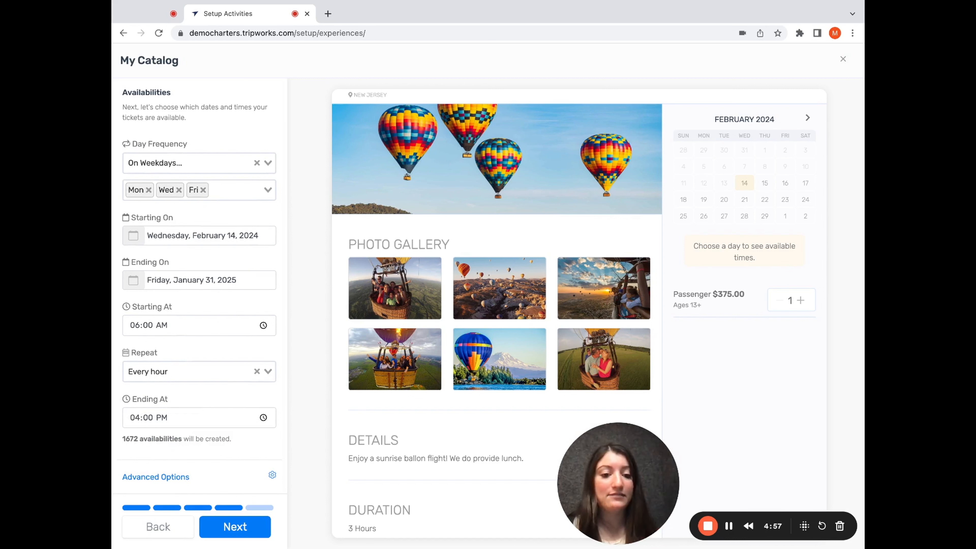
click(148, 417)
click(181, 371)
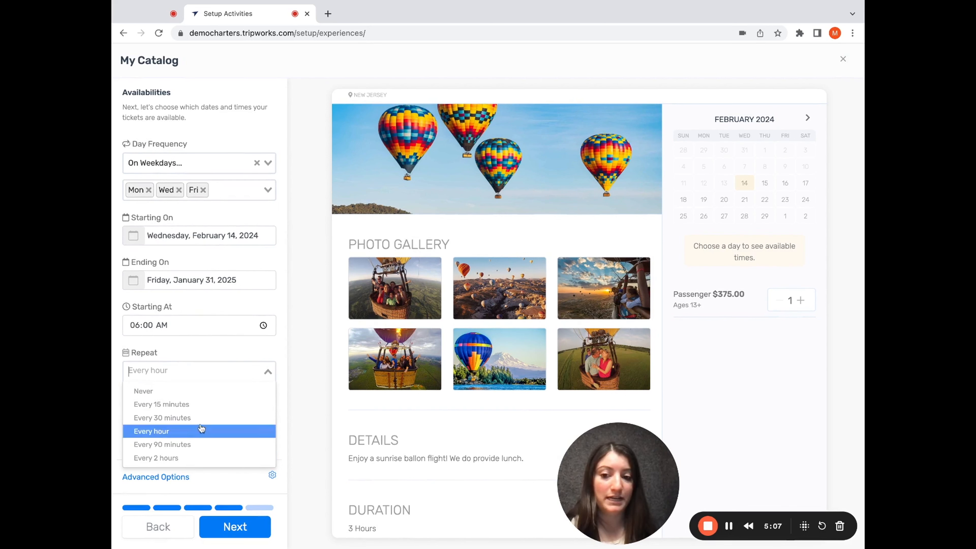
click(201, 396)
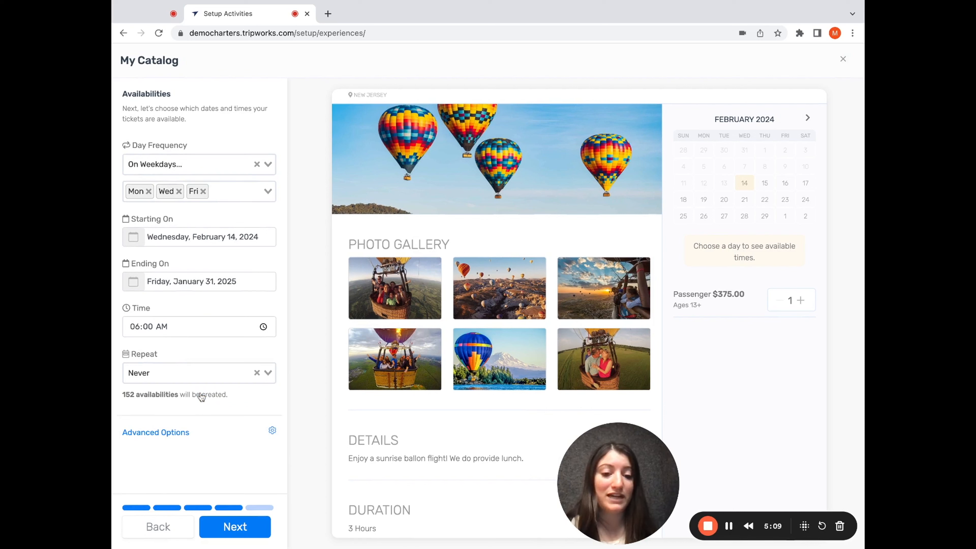
Finish the balloon tour listing with Live visibility and return to the activity catalog.
click(217, 531)
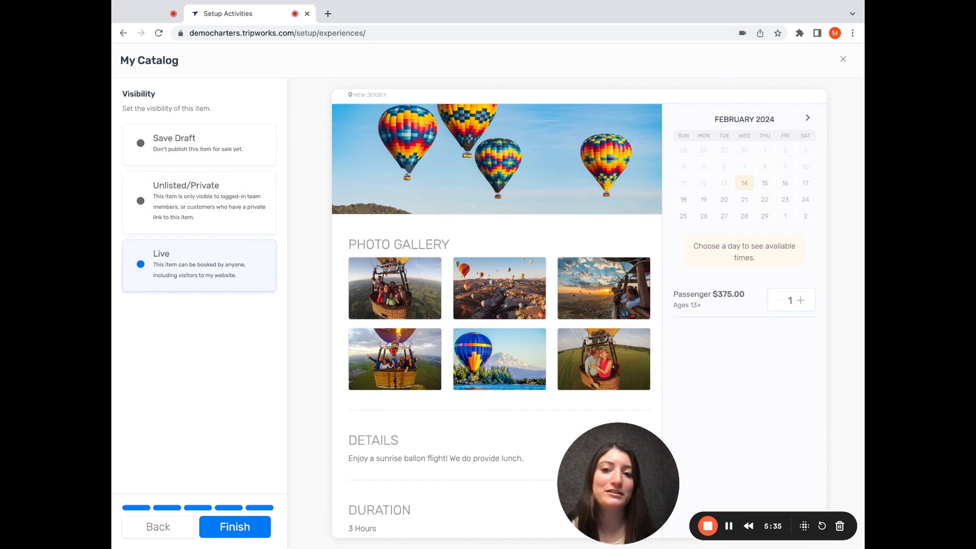
click(215, 518)
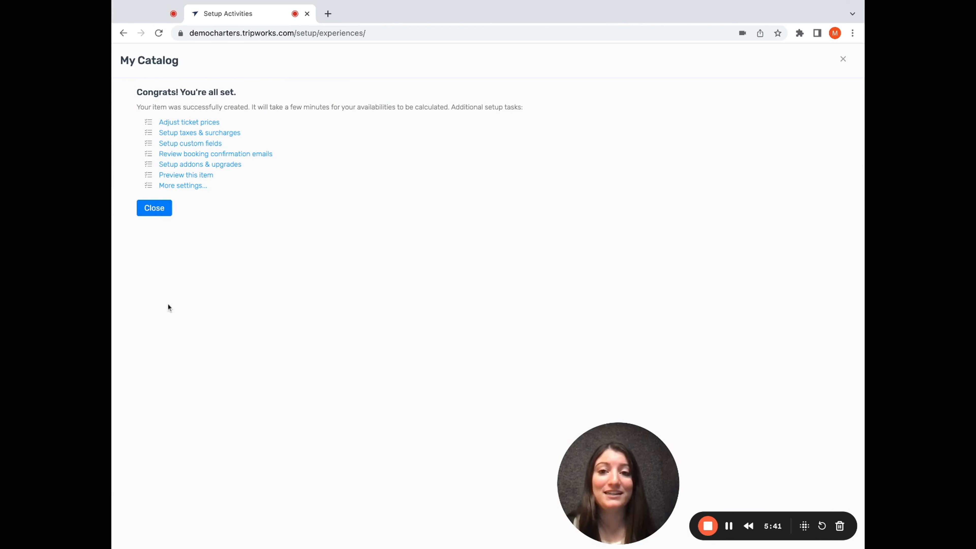
click(161, 211)
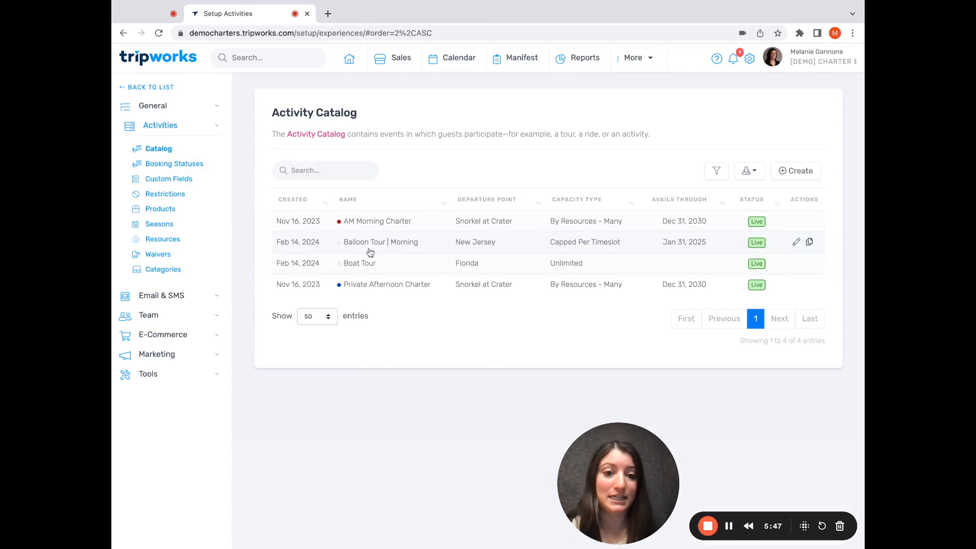
Open the Balloon Tour | Morning activity from the catalog and review its basic info, descriptions and booking policies.
click(423, 246)
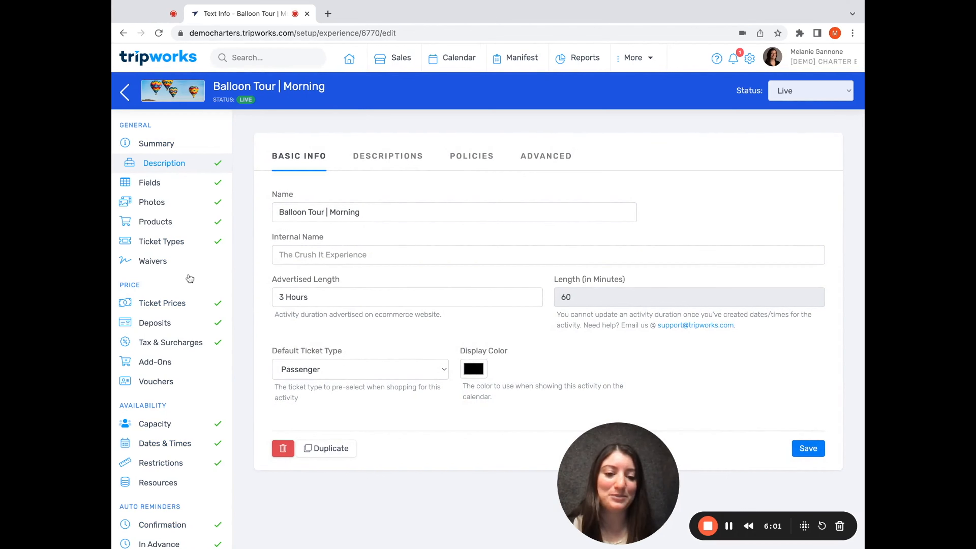
scroll(189, 278, down, 1)
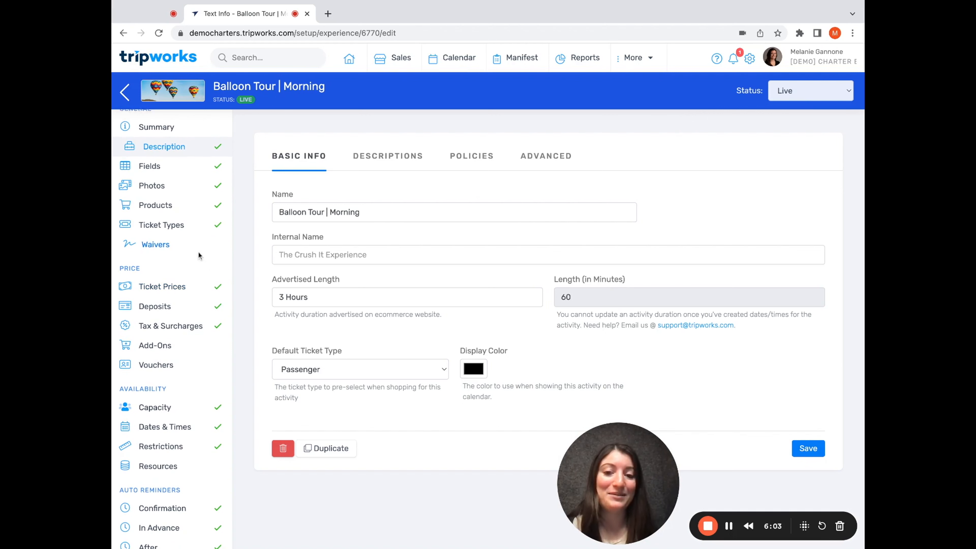
click(381, 164)
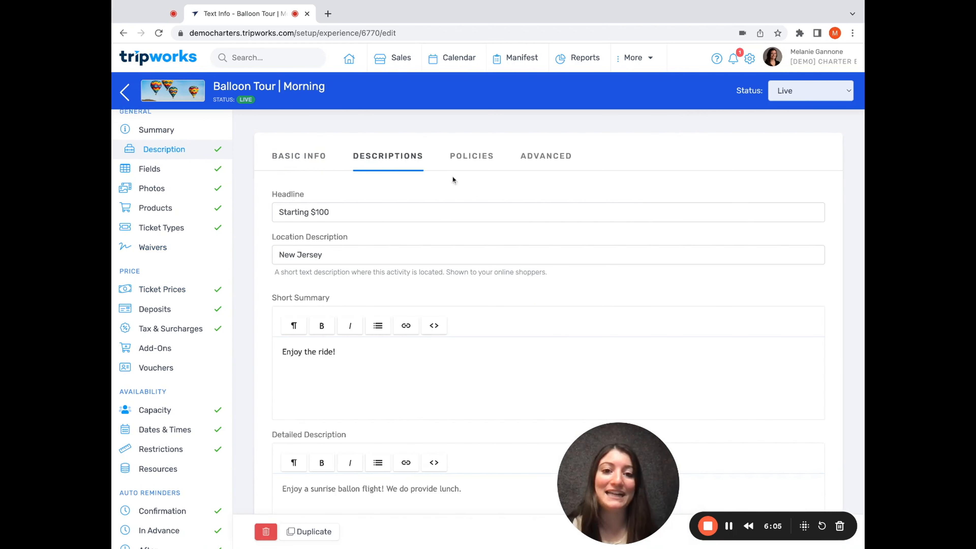
click(470, 160)
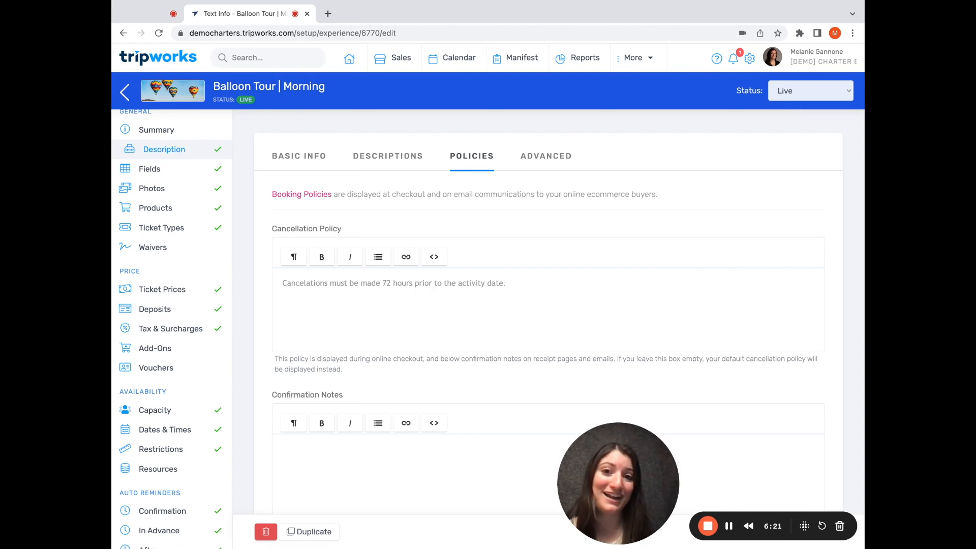
click(707, 525)
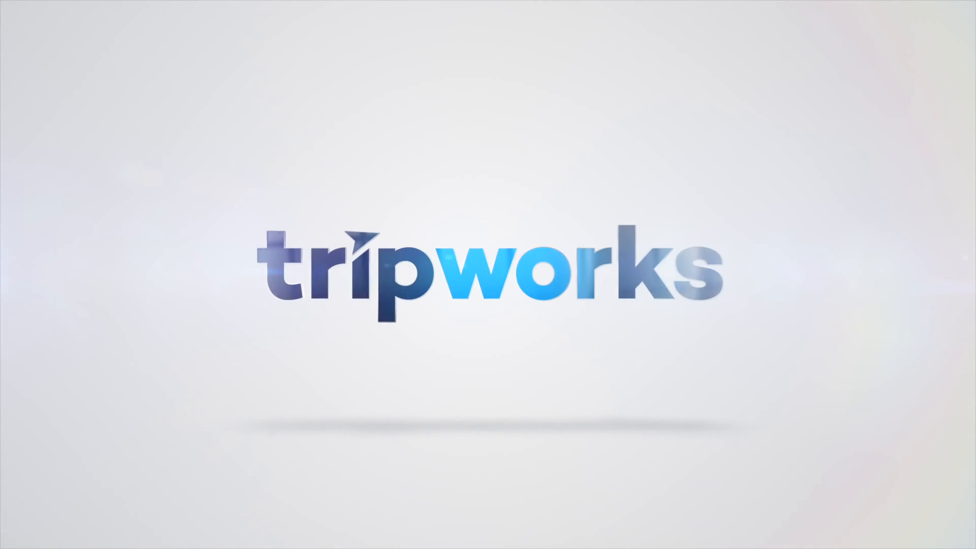